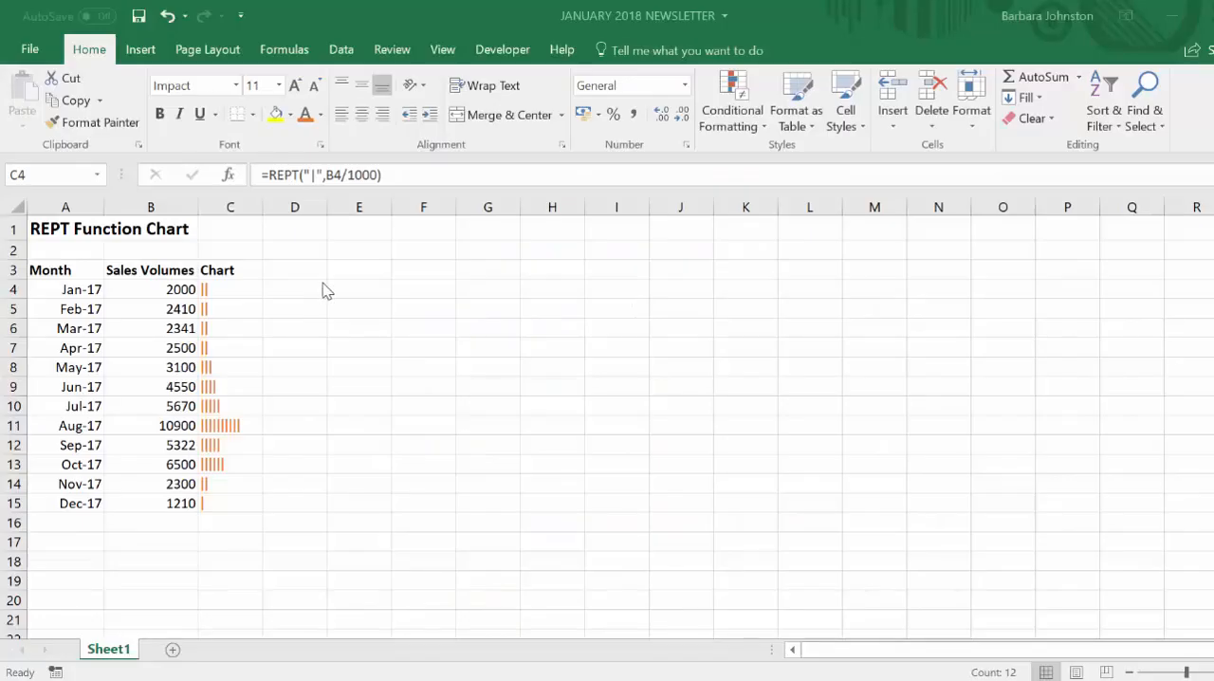
key("ctrl+shift+Down")
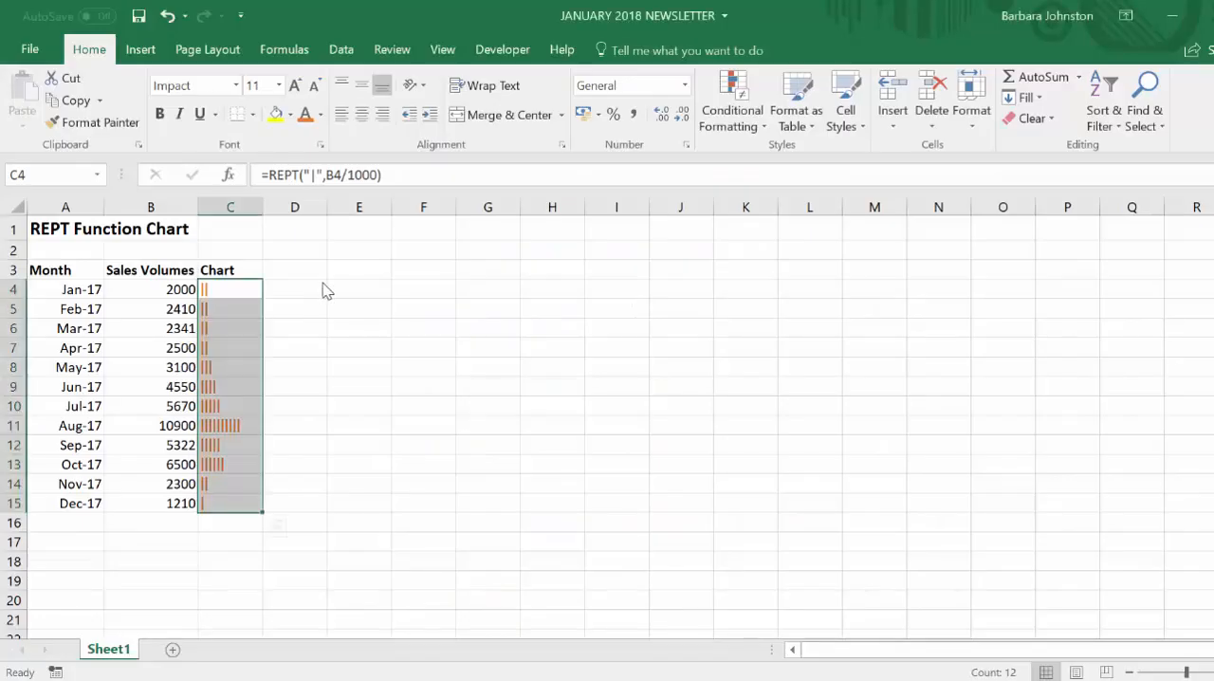
left_click(349, 287)
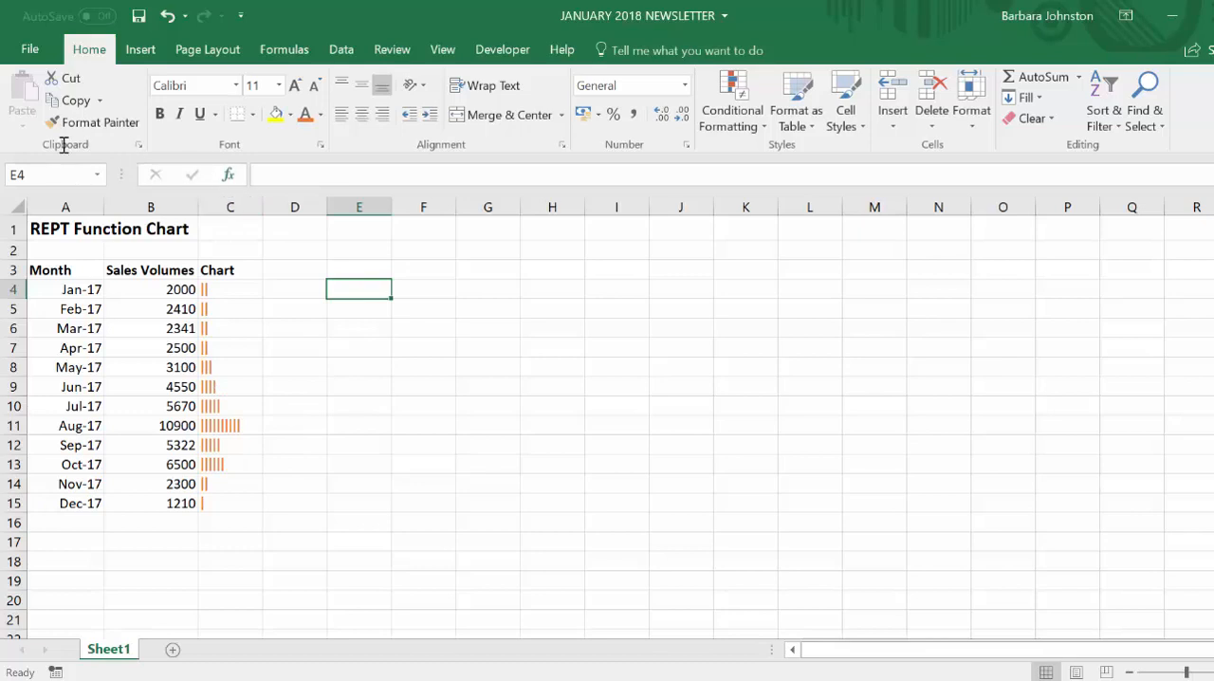
left_click(140, 49)
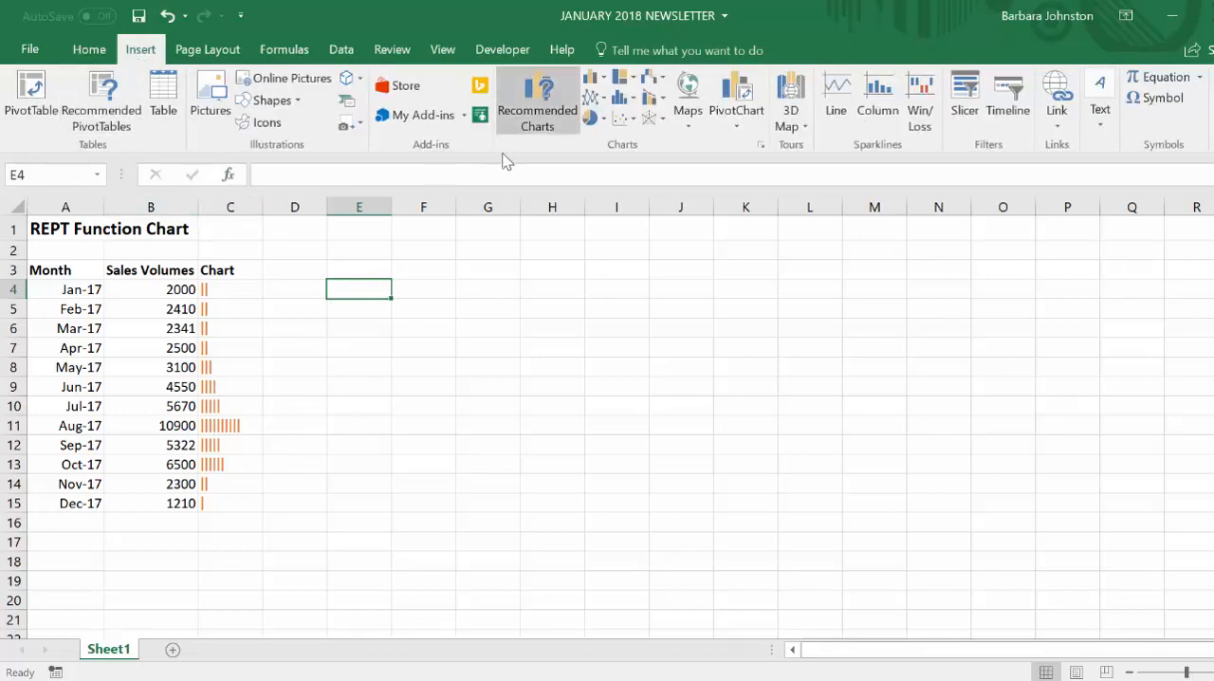
left_click(594, 76)
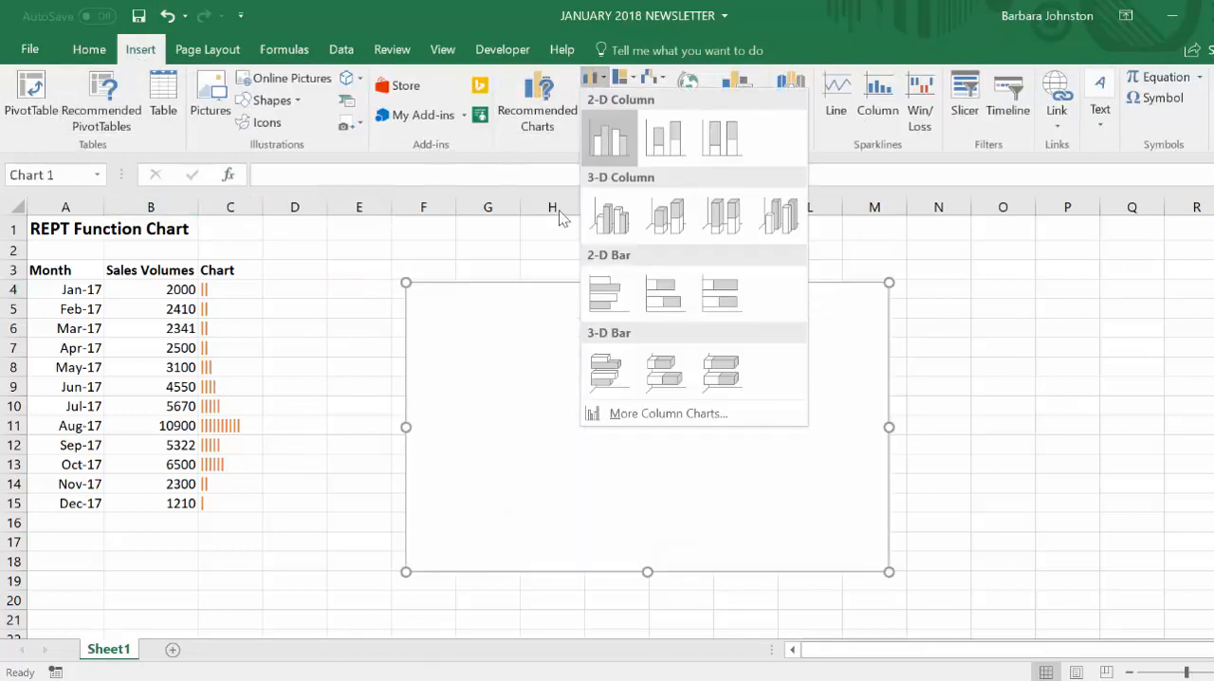
key("Escape")
- Examine the REPT formulas behind the in-cell bars in C4:C15
left_click_drag(235, 289, 228, 504)
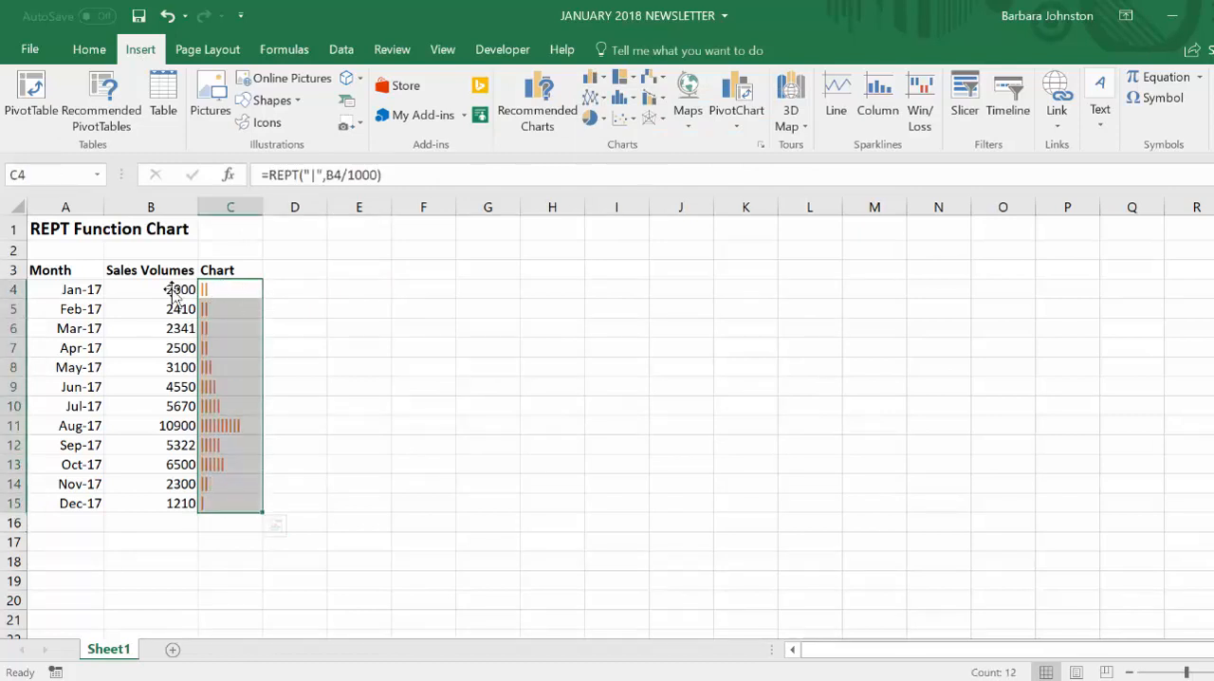
left_click(297, 317)
left_click(301, 390)
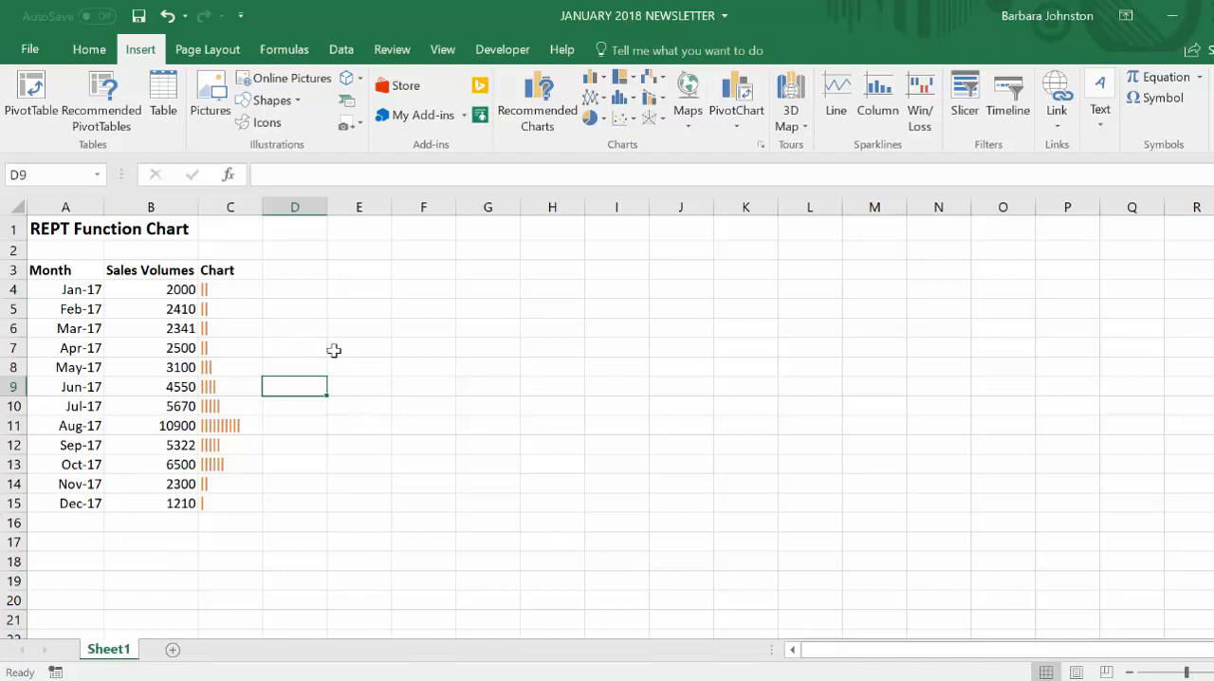
left_click(297, 288)
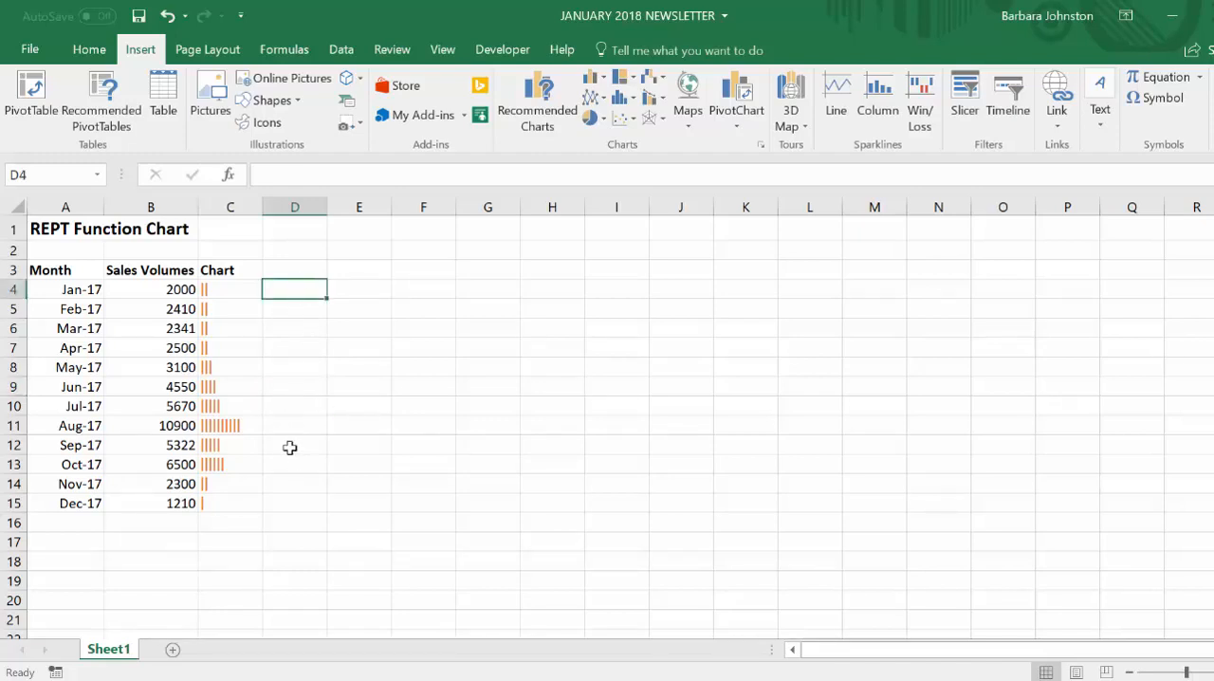
left_click(238, 501)
left_click(230, 475)
left_click(217, 364)
left_click(219, 287)
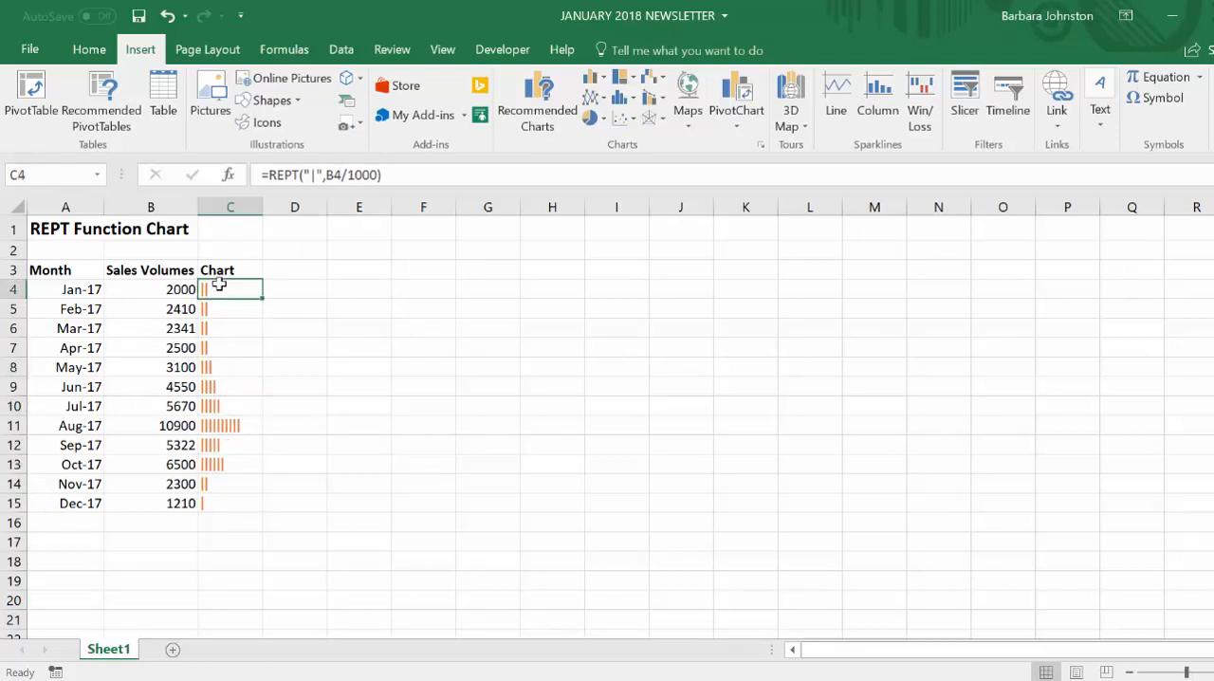
left_click(293, 293)
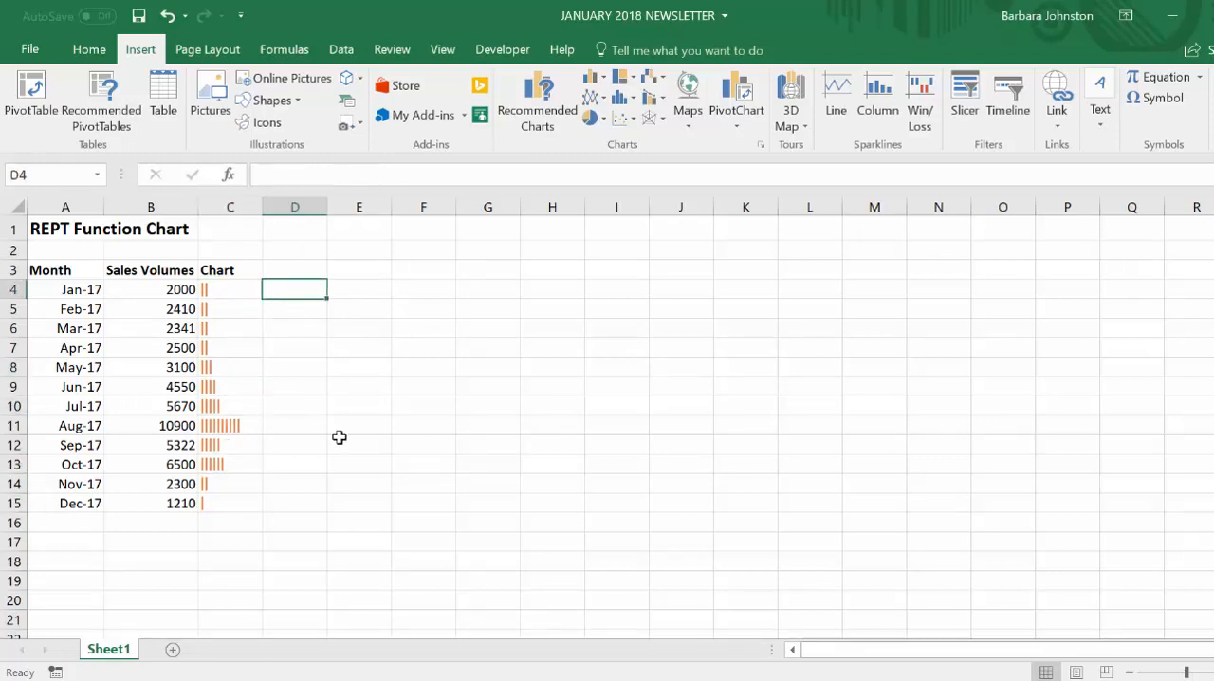
- Autofit column C to its contents
double_click(263, 207)
left_click(336, 311)
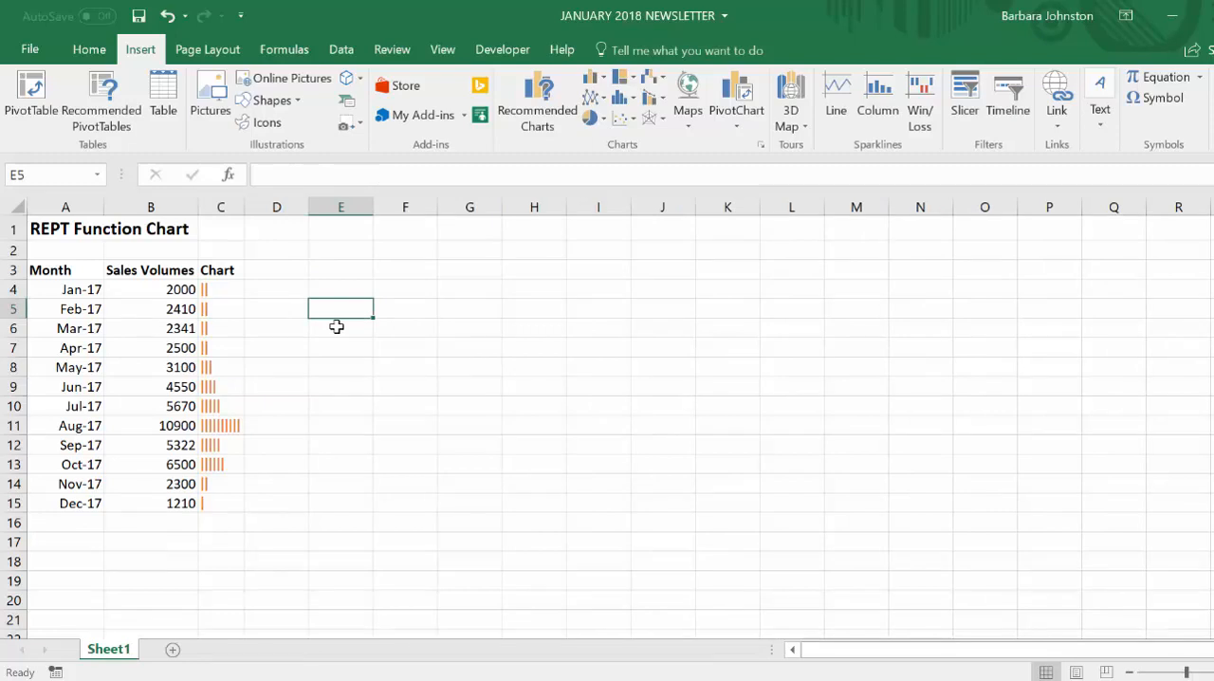
left_click(325, 289)
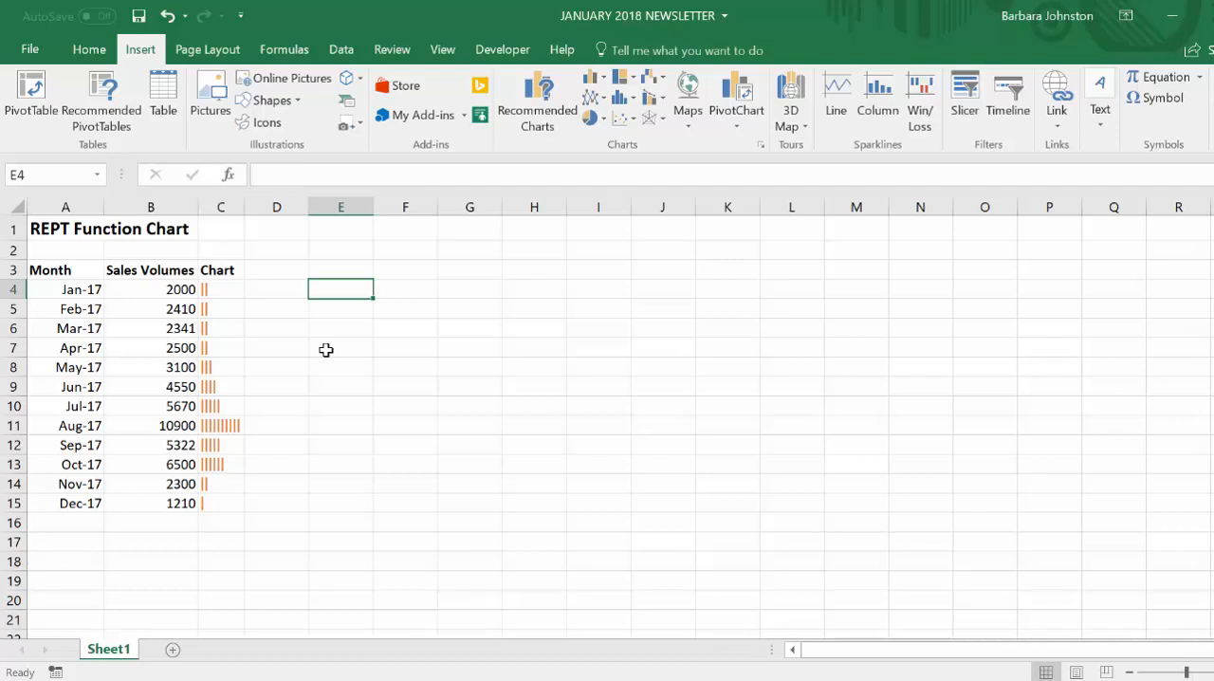
type("=REP")
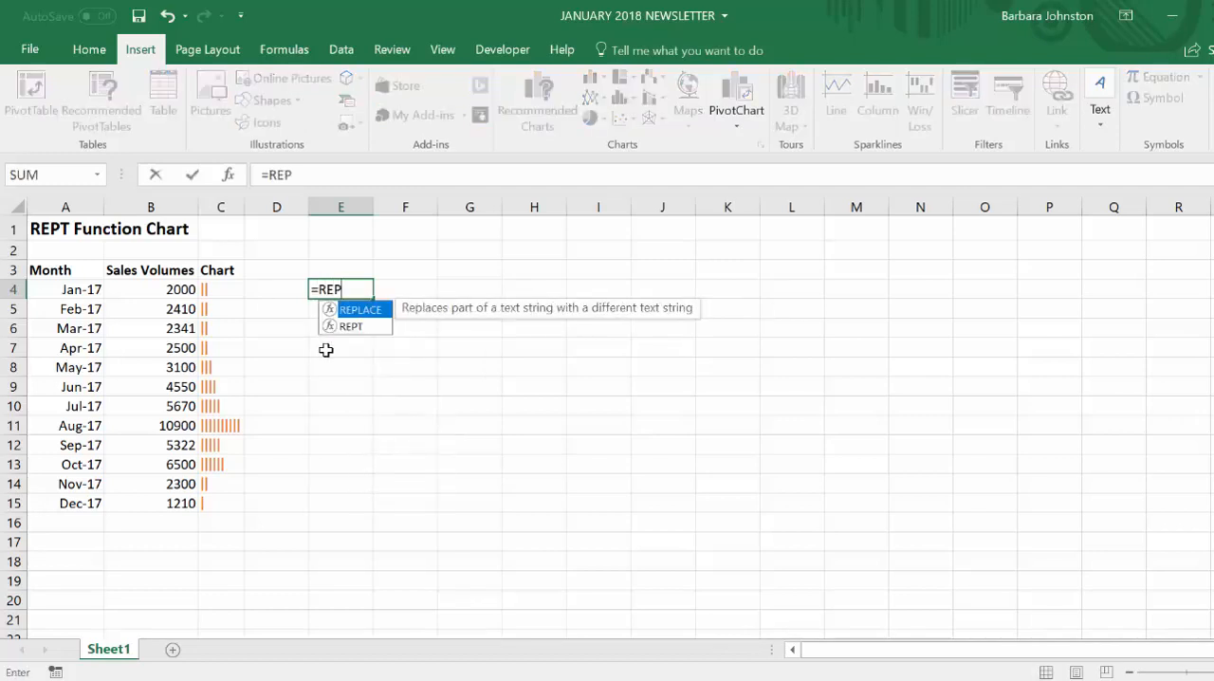
type("T")
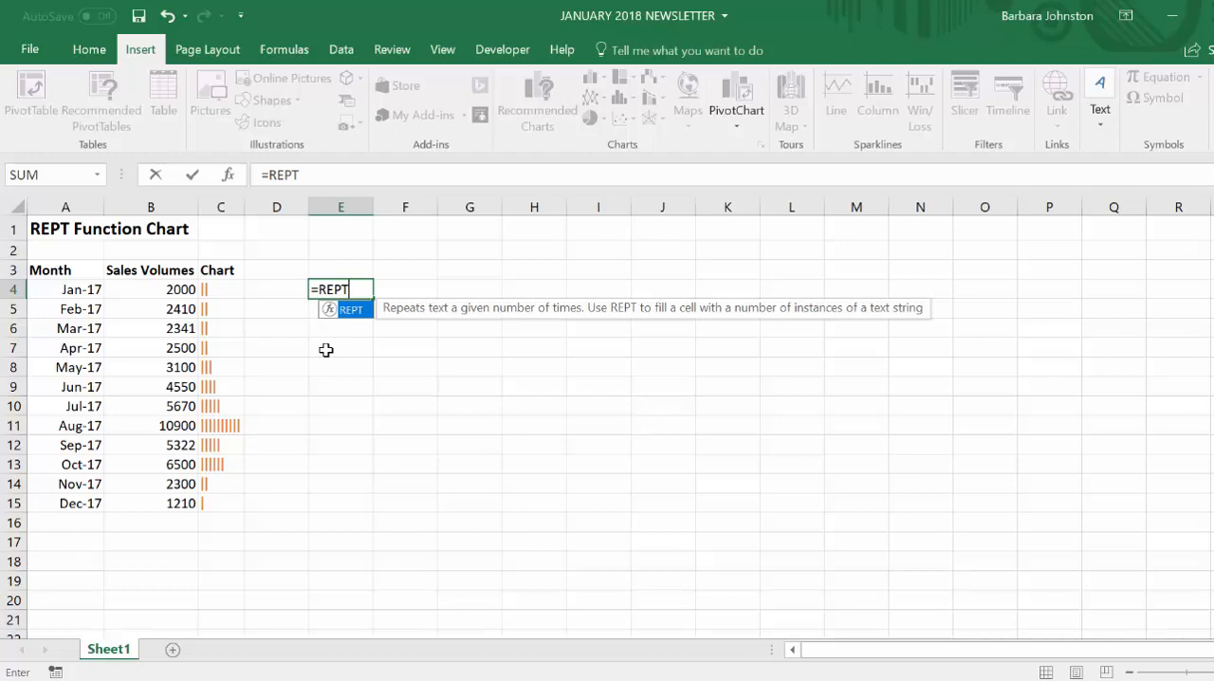
type("(")
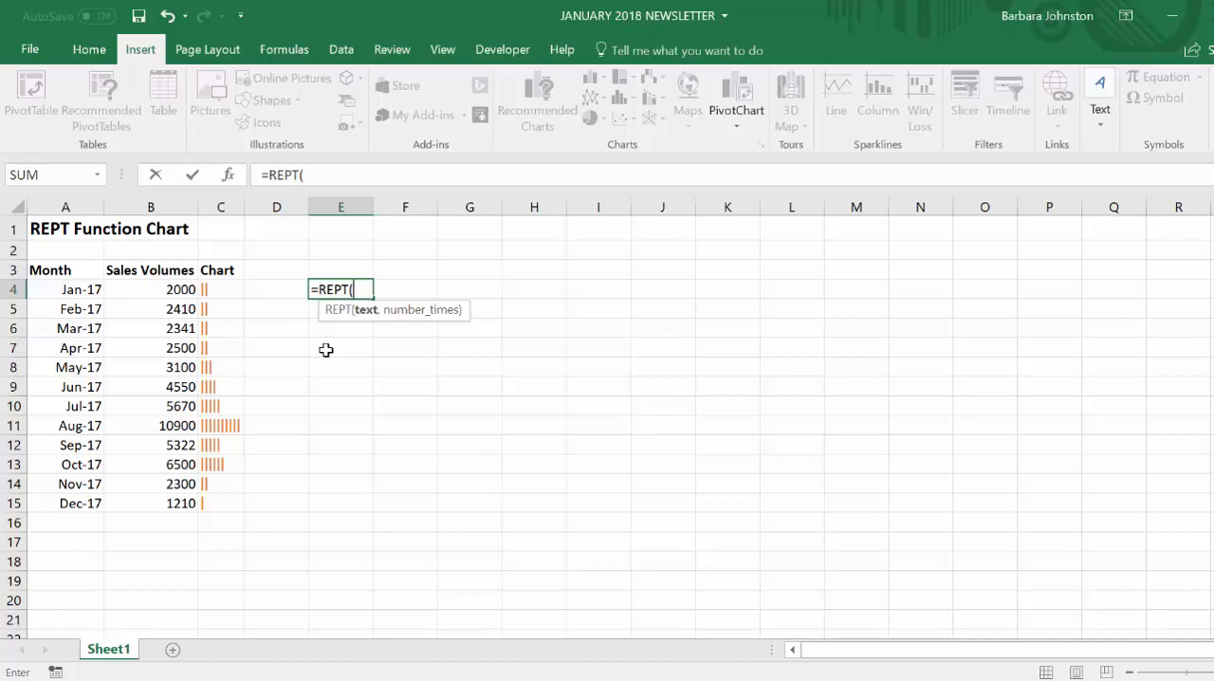
key("BackSpace")
key("BackSpace")
key("BackSpace")
key("BackSpace")
key("BackSpace")
key("BackSpace")
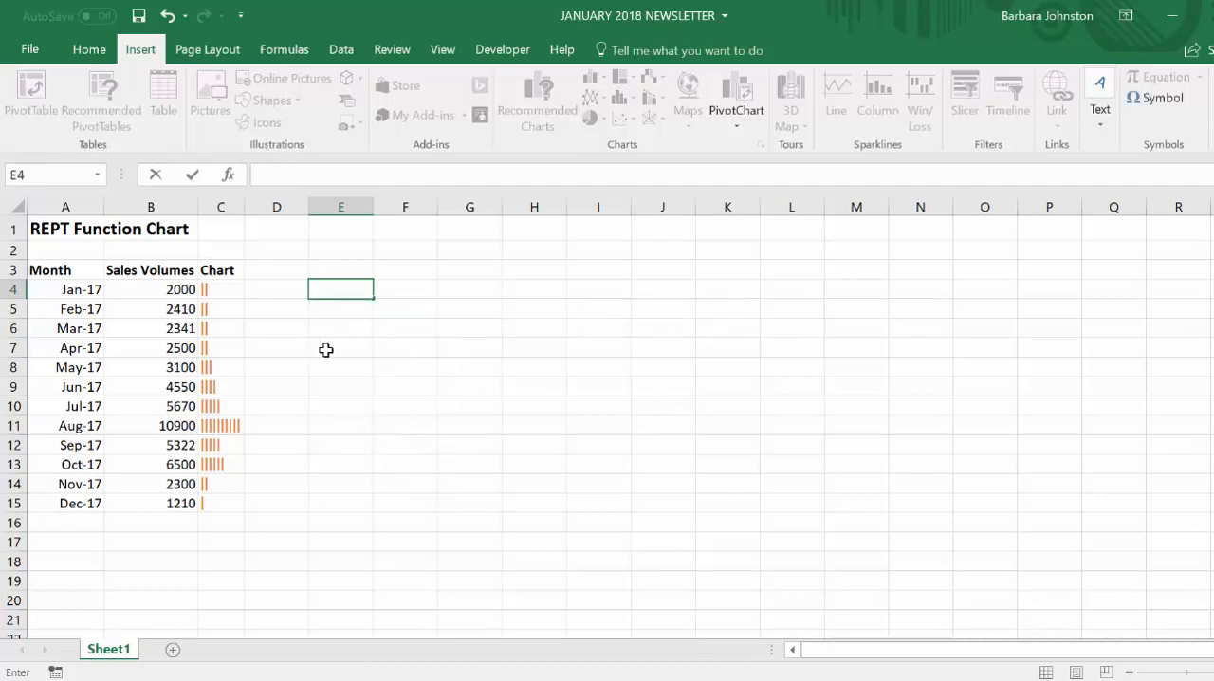
- Clear the existing bar formulas and their formatting from C4:C15
left_click(326, 350)
left_click_drag(205, 287, 213, 506)
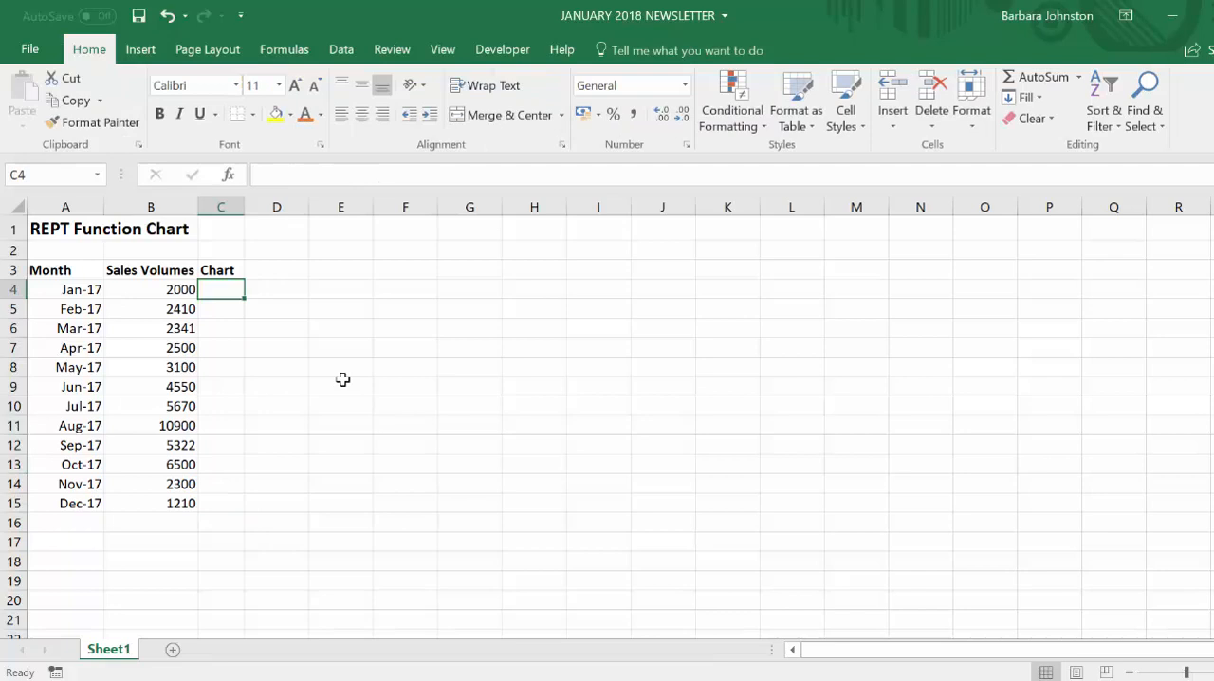
- Enter the formula =REPT("|",B4) in C4 to draw the January bar from its sales volume
type("=")
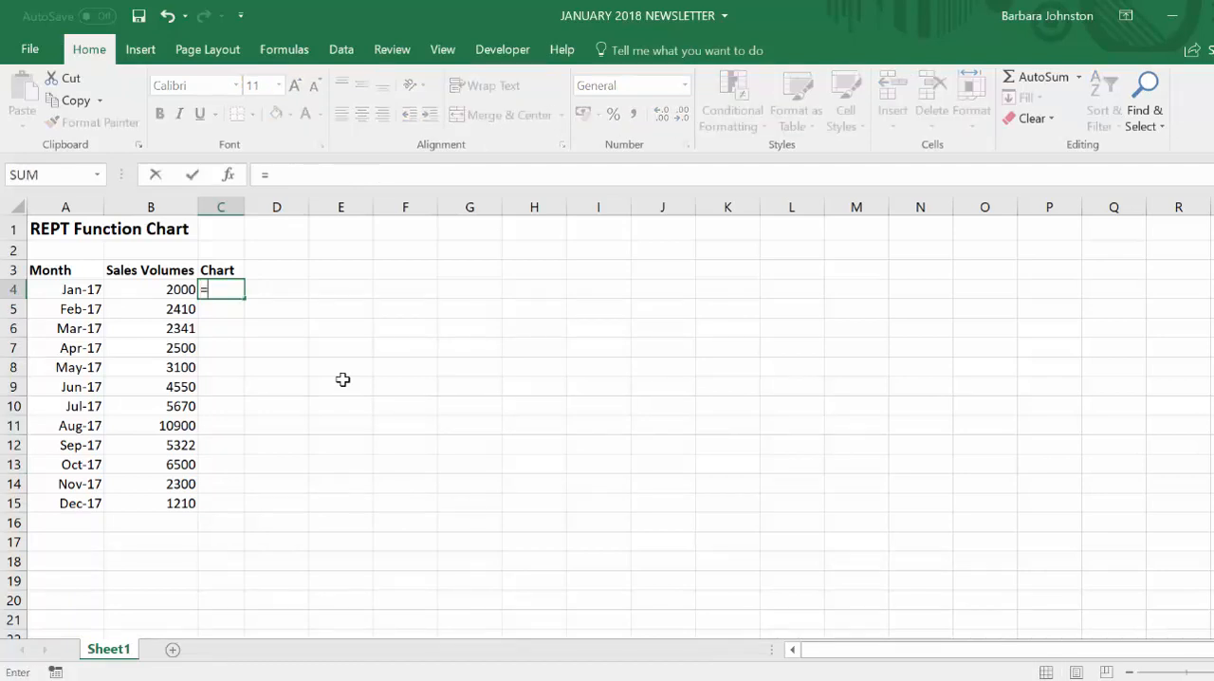
type("REPT(")
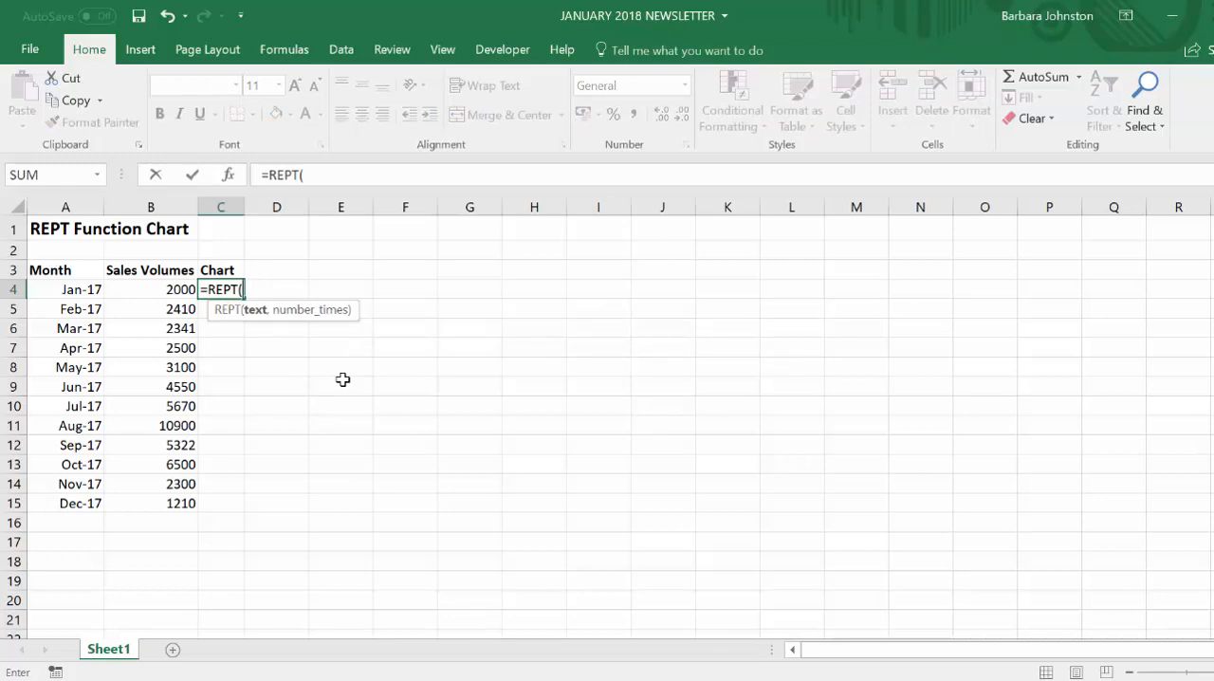
type("\"|\",")
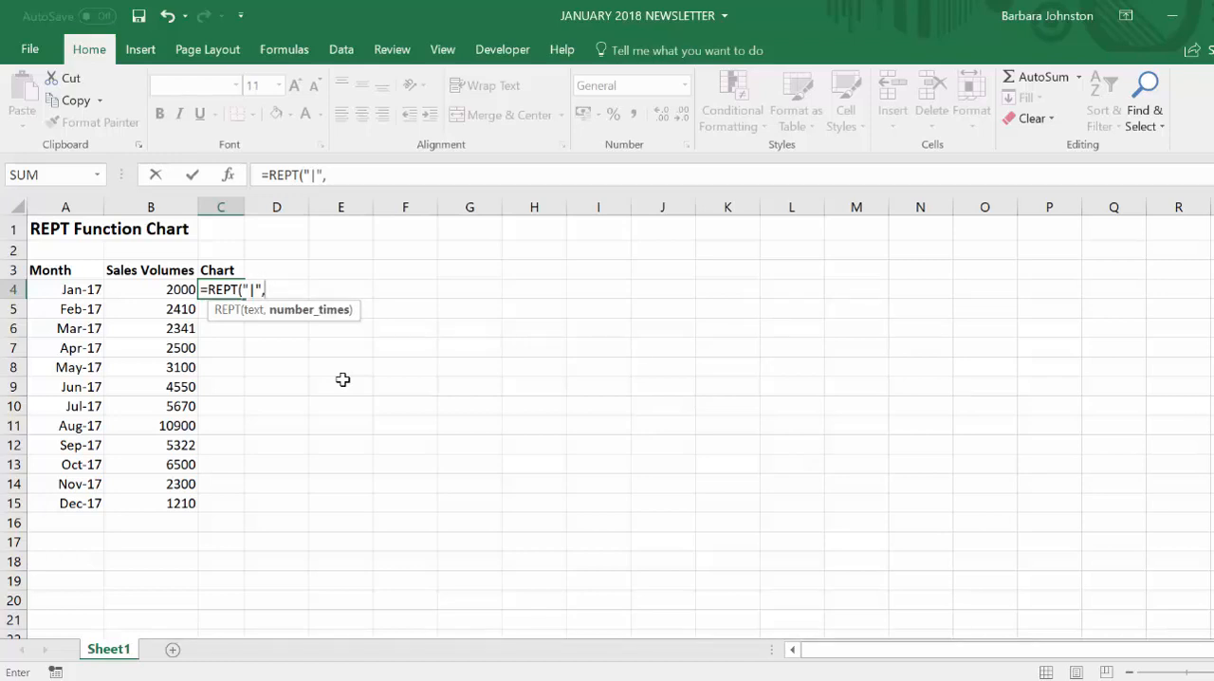
left_click(149, 290)
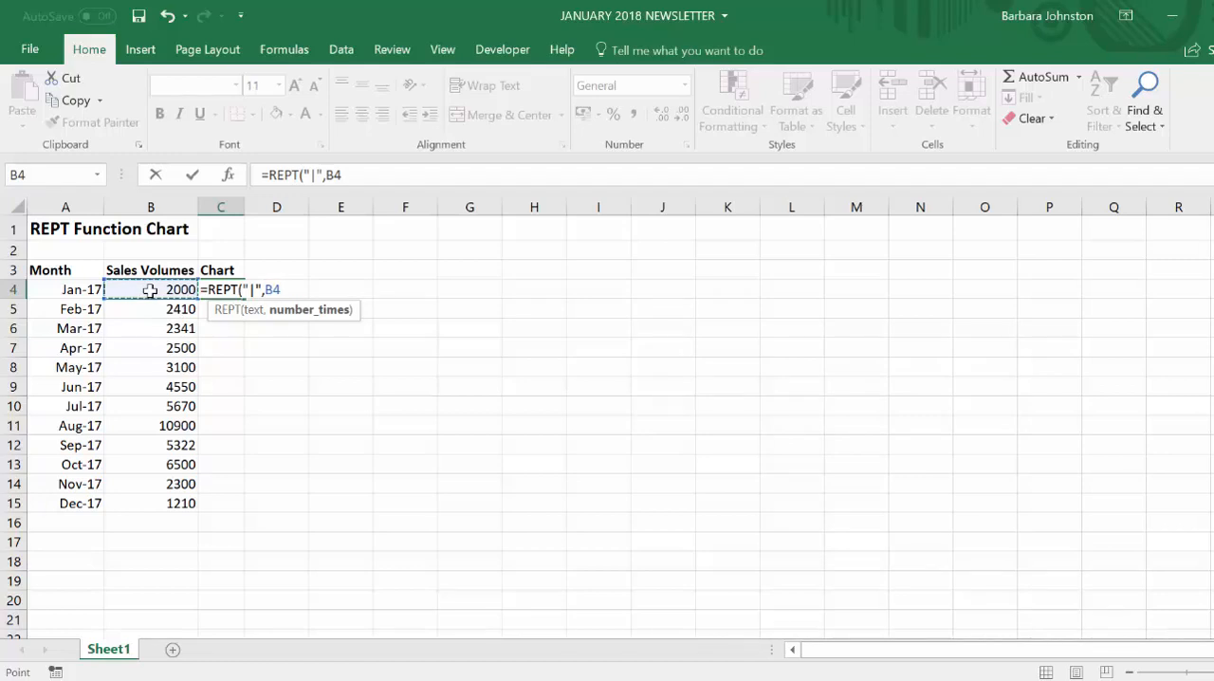
type(")")
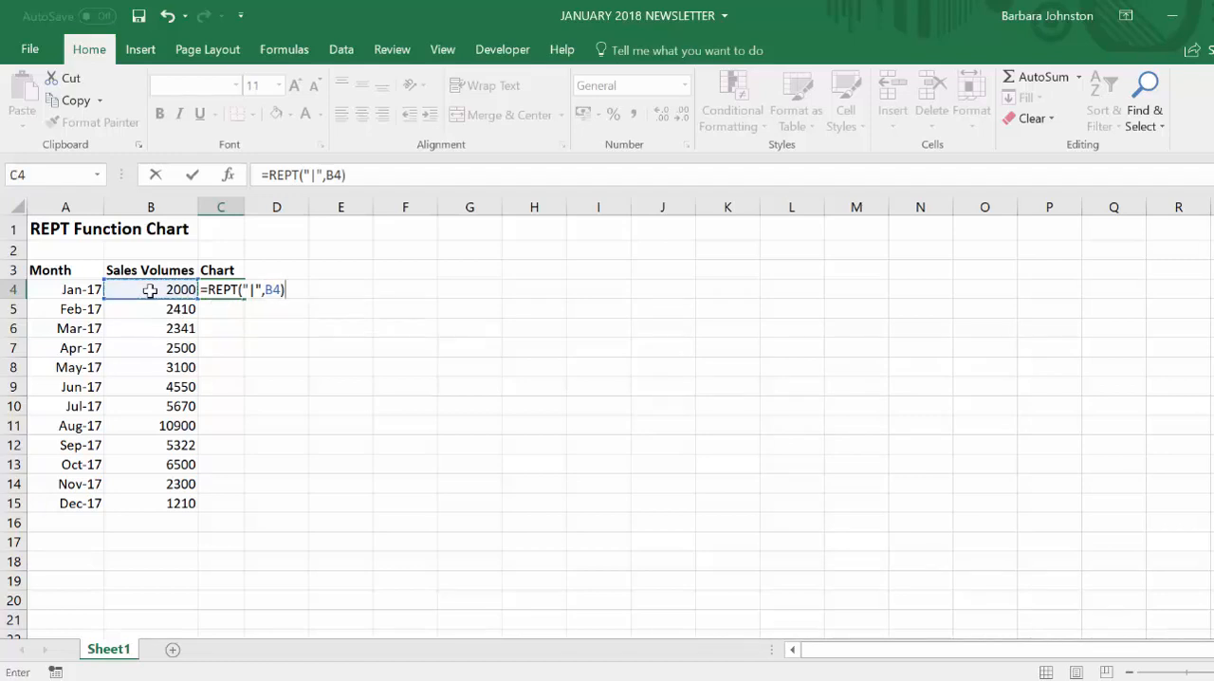
key("Return")
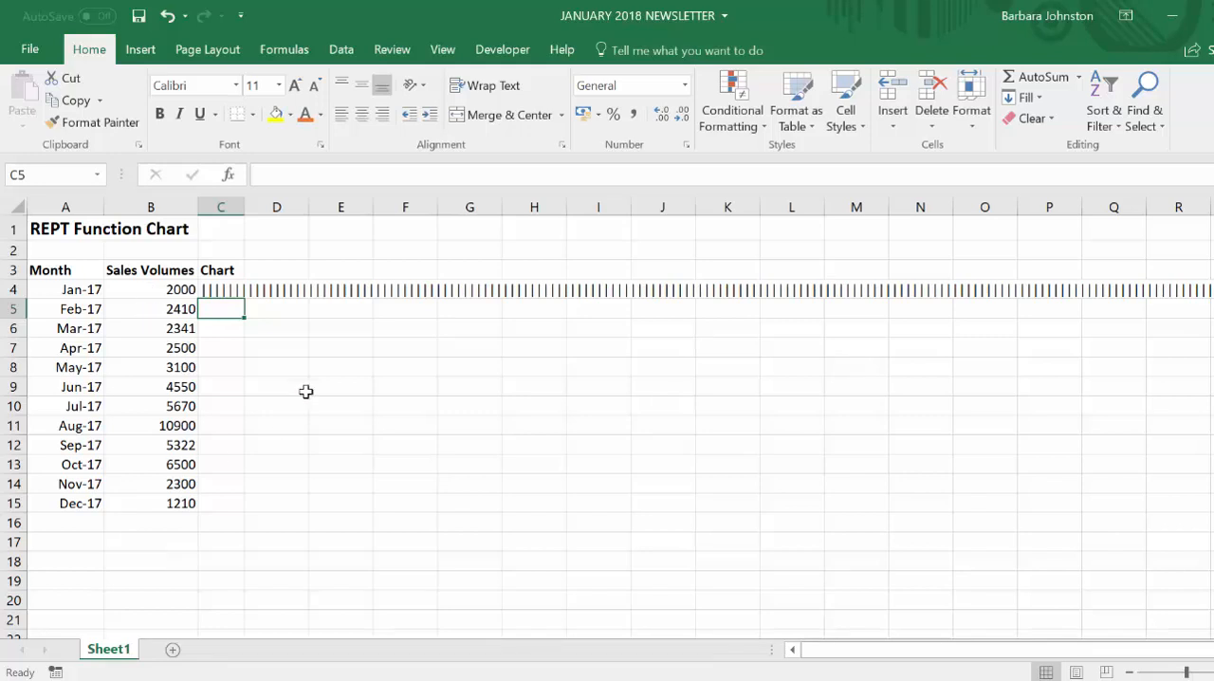
- Scale the January bar by changing the C4 formula to =REPT("|",B4/100)
left_click(226, 292)
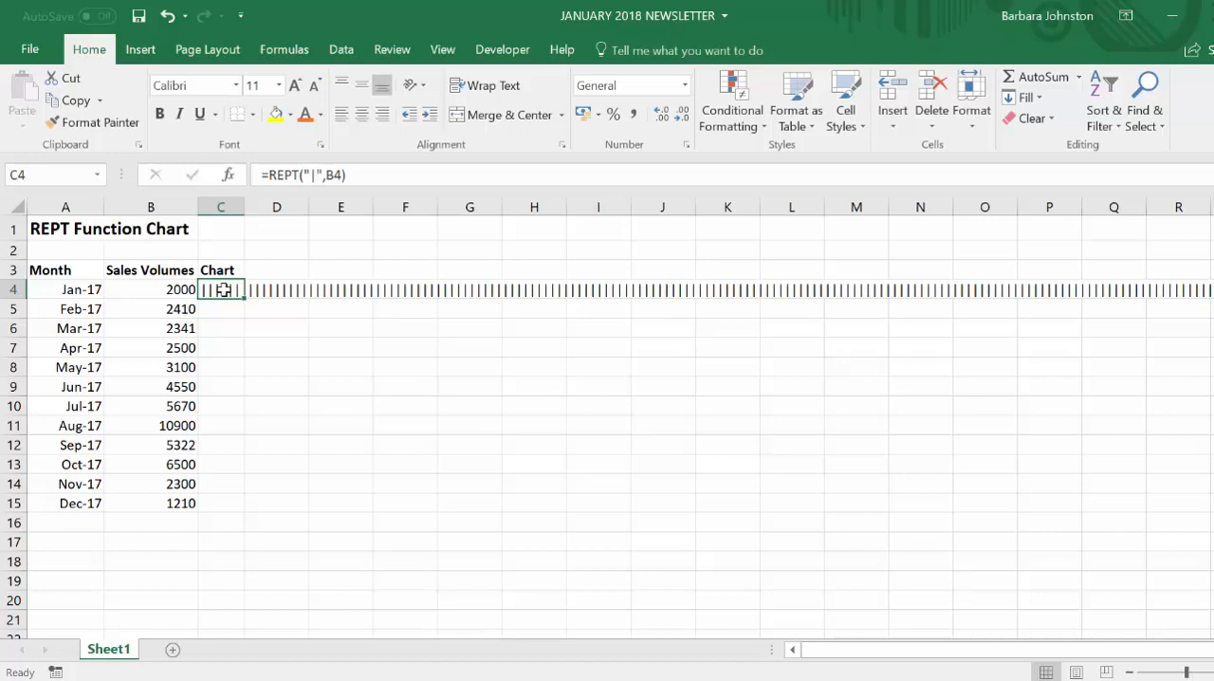
left_click(345, 174)
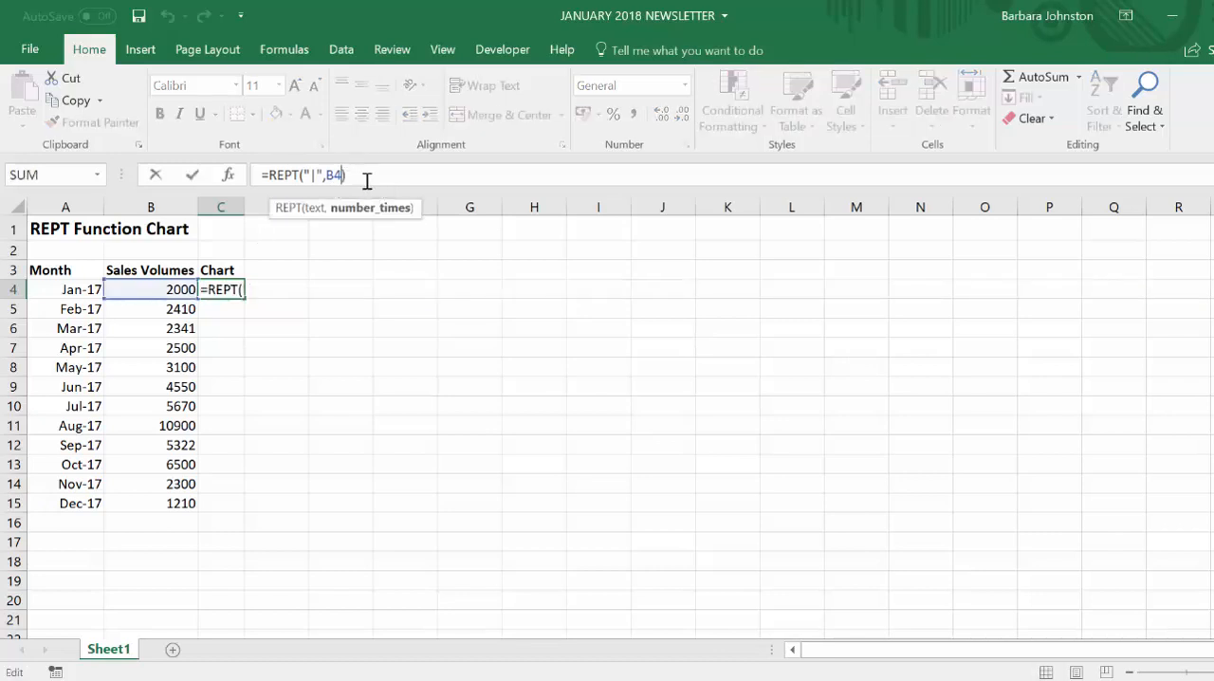
type("/")
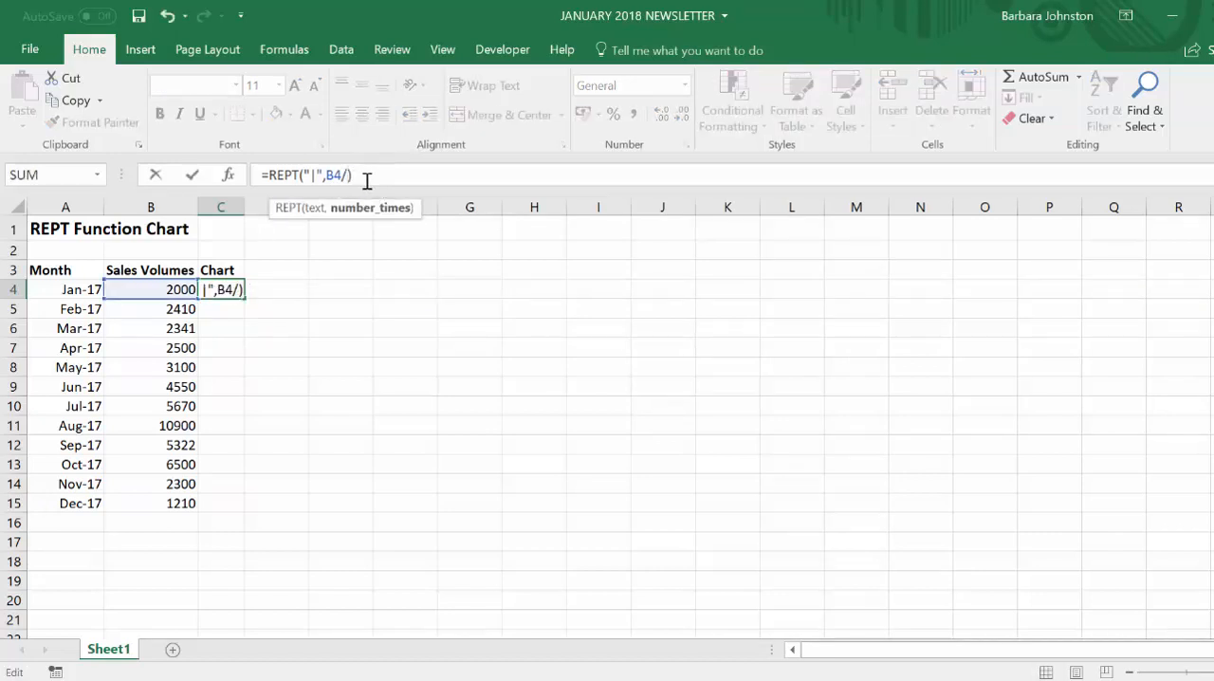
type("100")
key("Return")
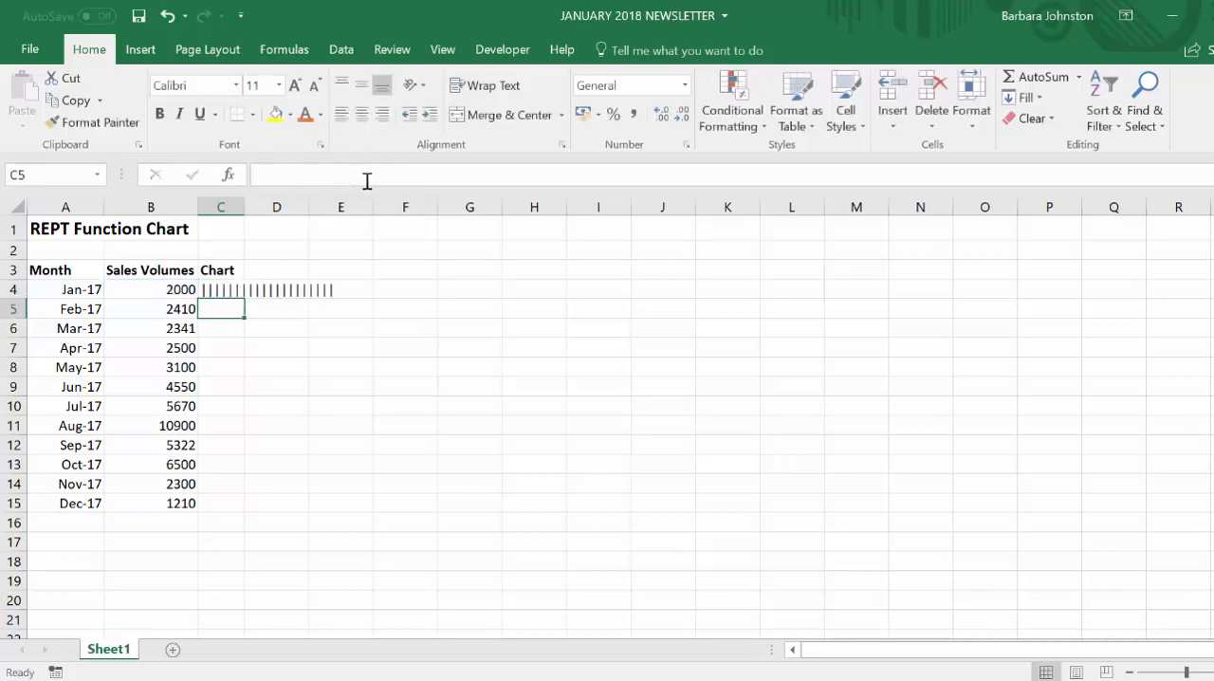
- Autofit column C and fill the C4 formula down through C15
double_click(245, 207)
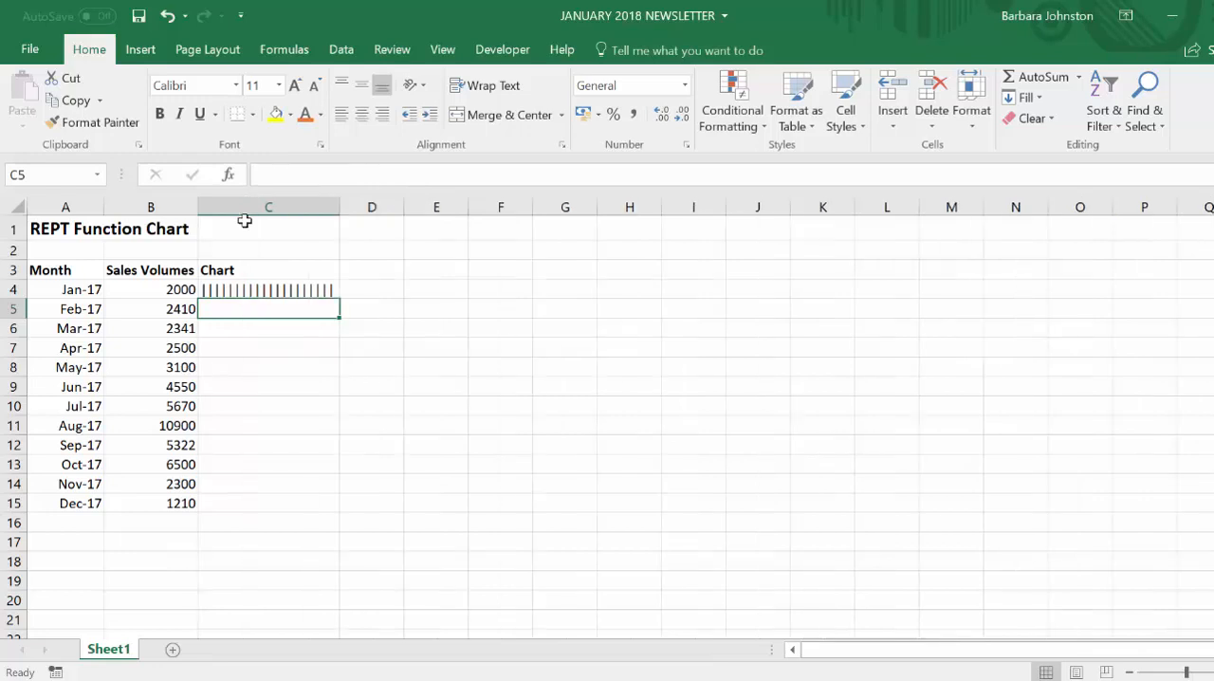
key("Down")
key("Down")
key("Down")
key("Down")
left_click(270, 292)
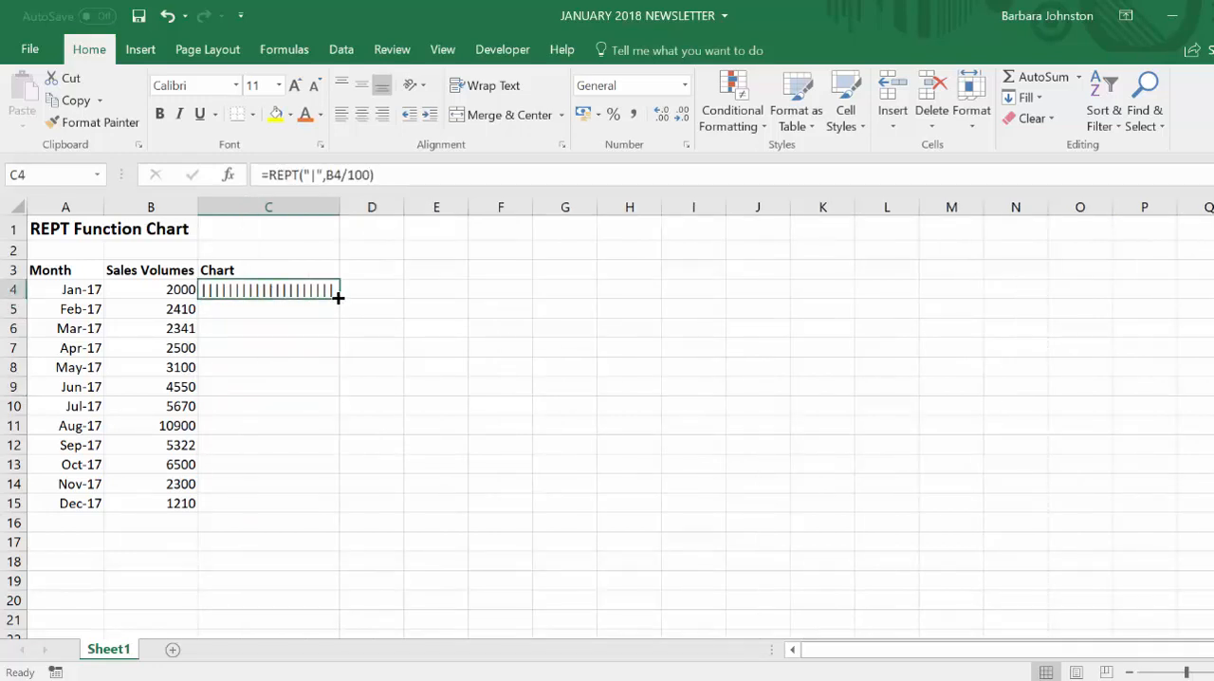
left_click_drag(337, 299, 343, 517)
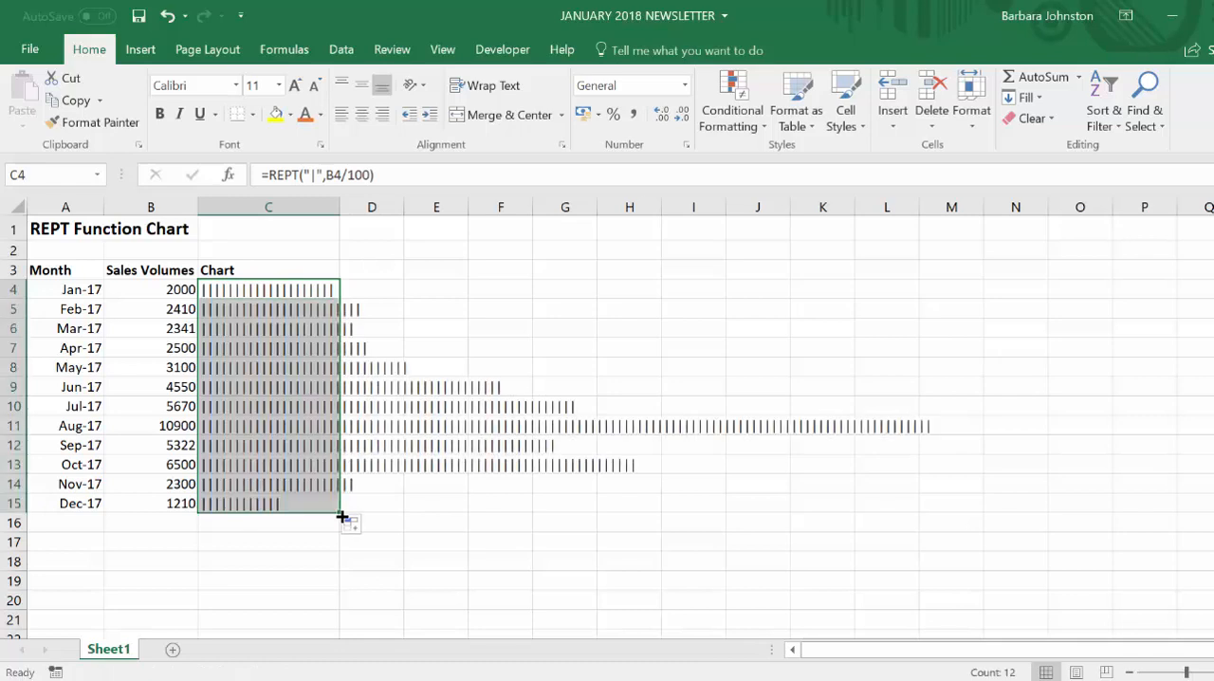
- Change the divisor in the C4 formula to 1000 and fill it down through C15
left_click(286, 290)
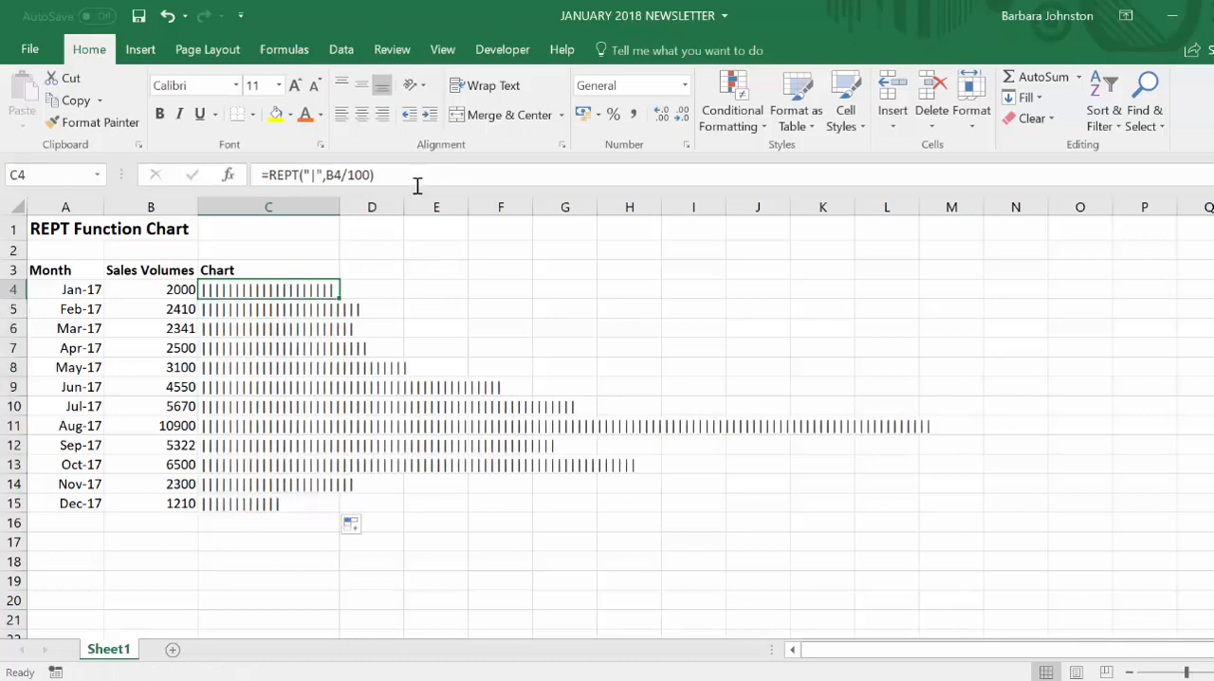
left_click(371, 174)
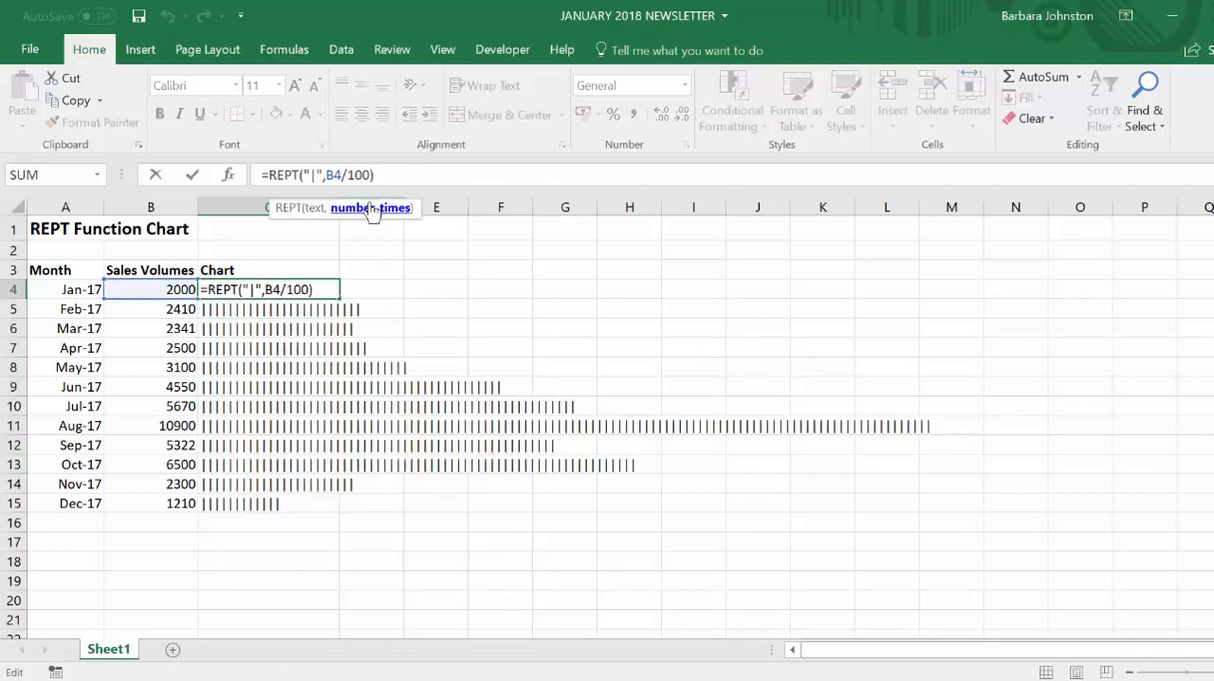
type("0")
key("Return")
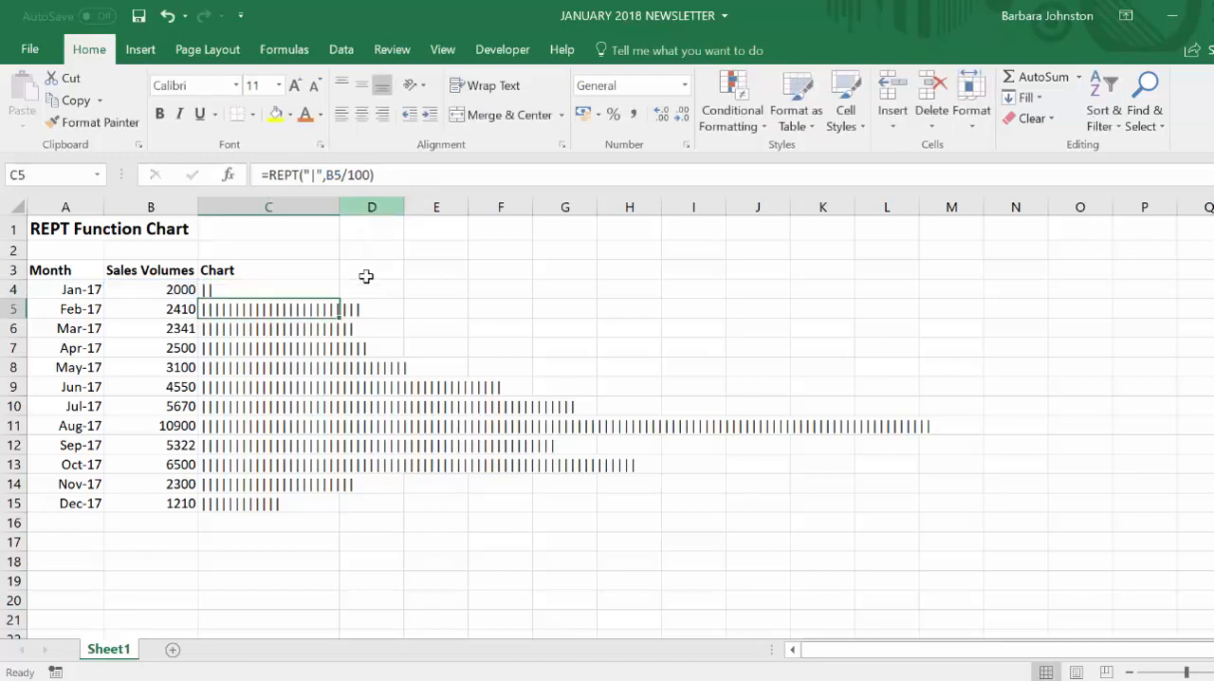
left_click(301, 287)
double_click(340, 299)
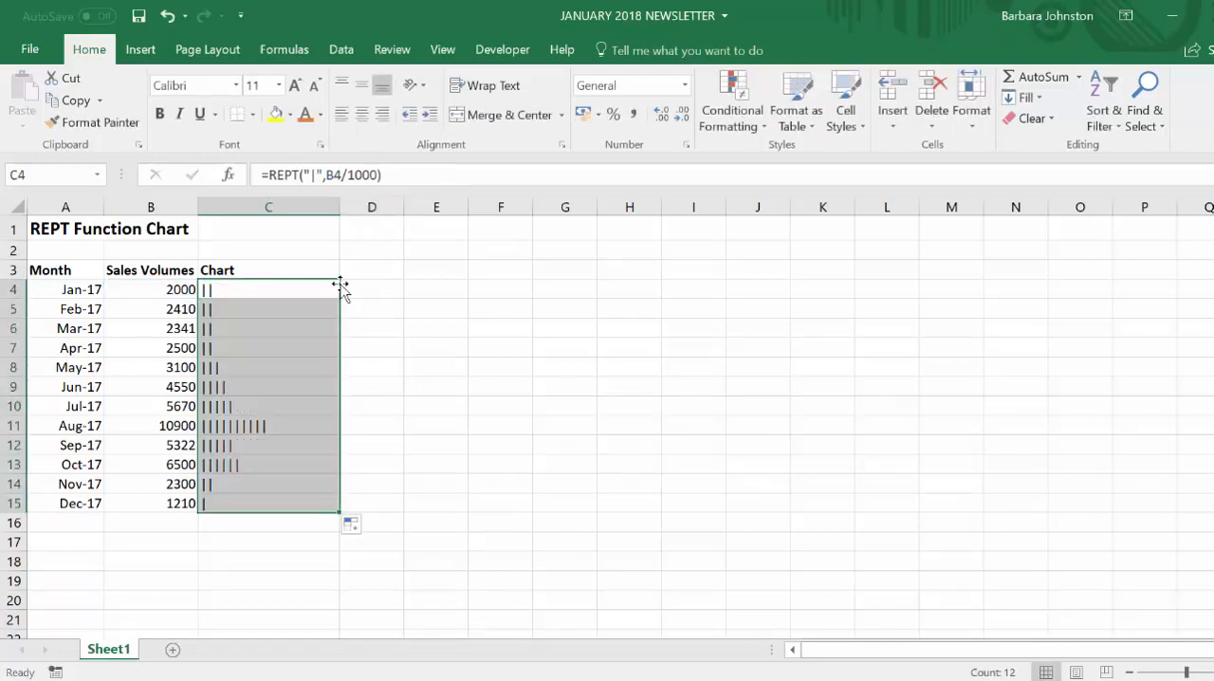
- Narrow column C so it is just wider than the longest bar
left_click_drag(338, 207, 278, 206)
left_click(237, 367)
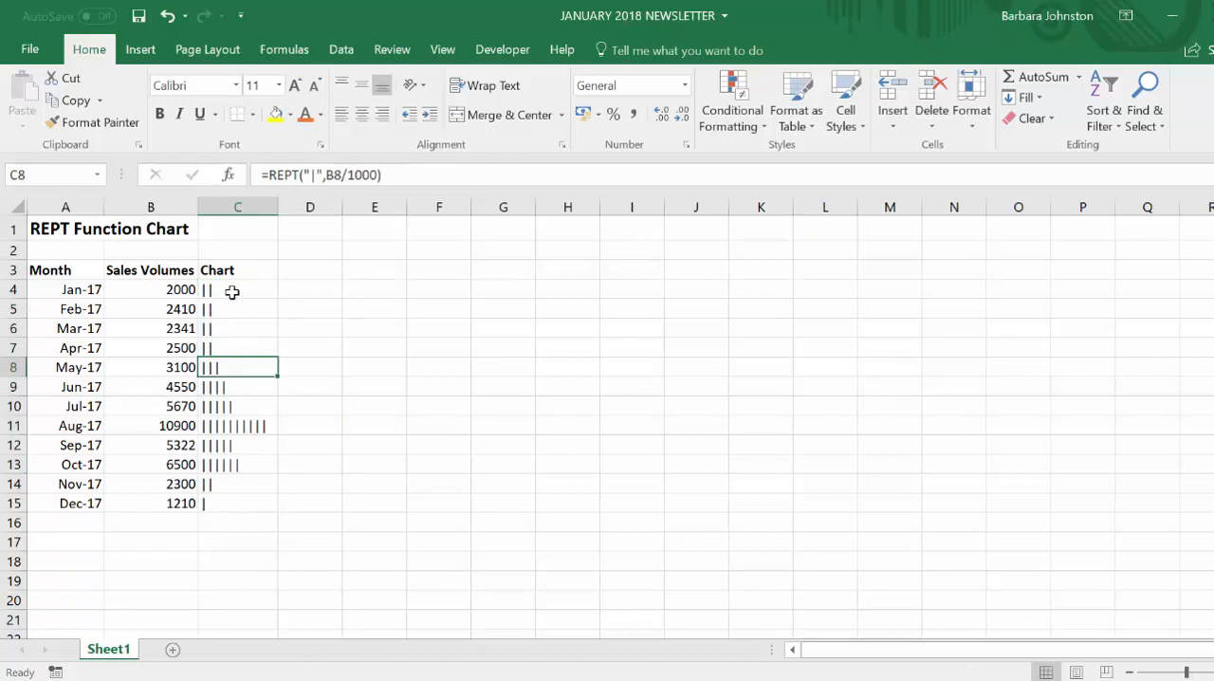
- Format the January bar in C4 with the Impact font and orange font colour, and fill it down through C15
left_click_drag(231, 292, 236, 504)
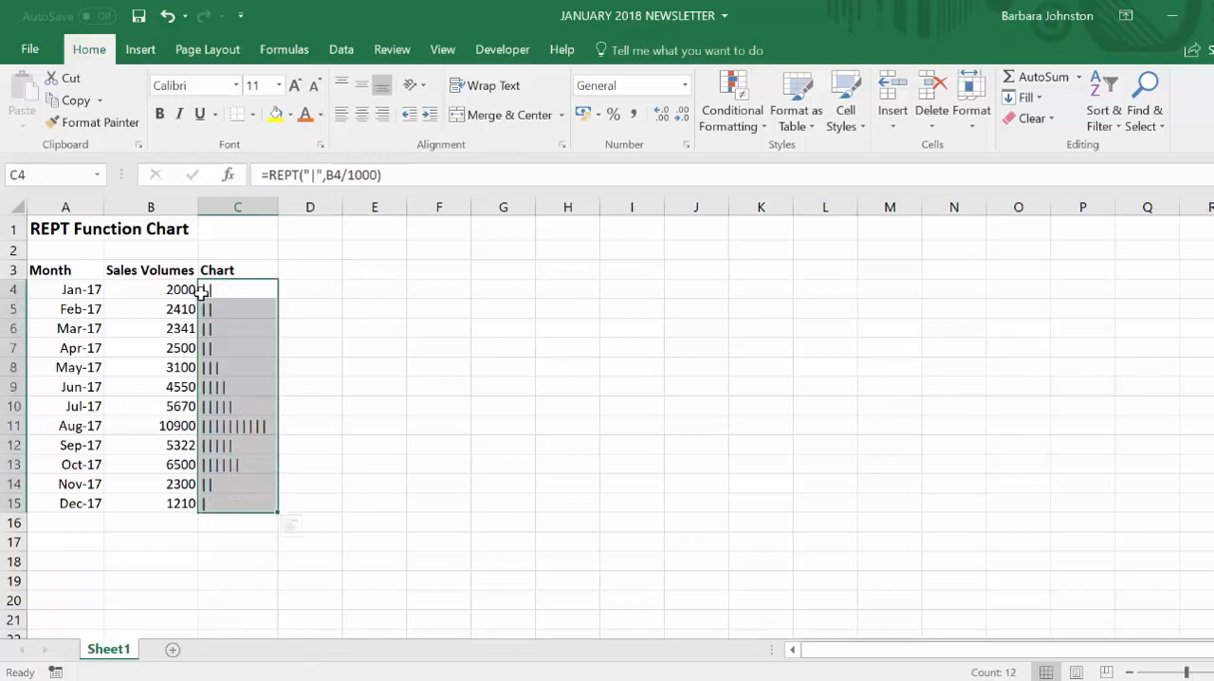
left_click_drag(227, 287, 228, 499)
left_click(239, 285)
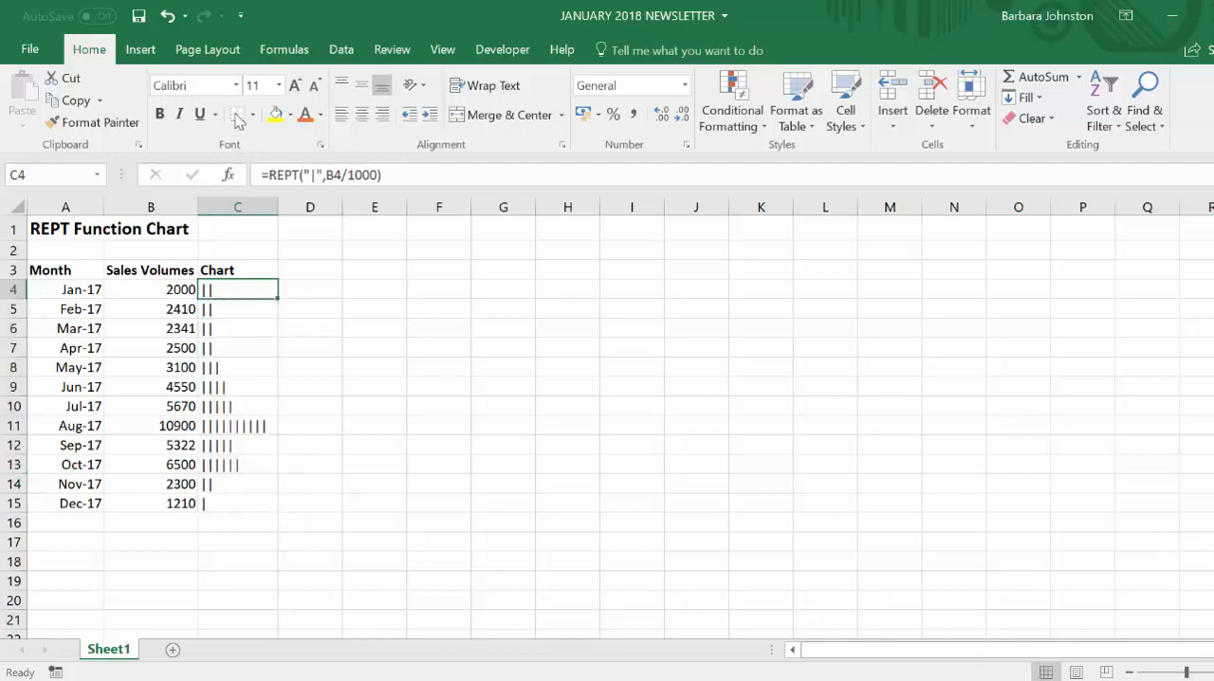
left_click(235, 85)
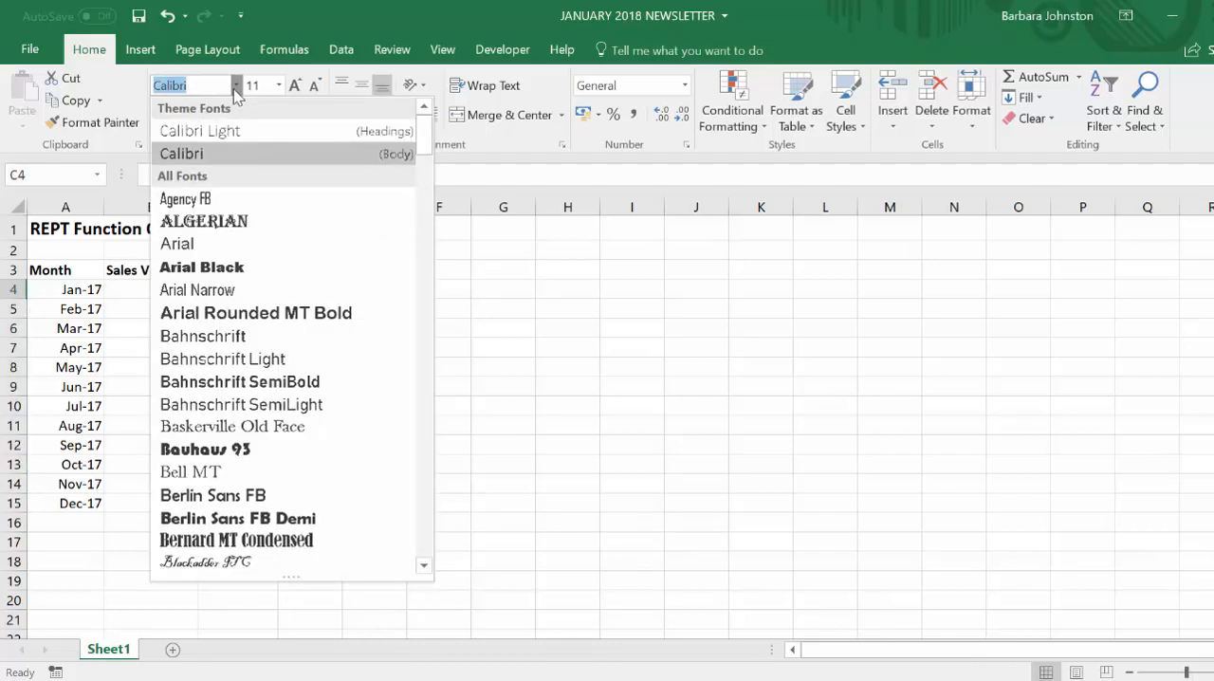
type("Impact")
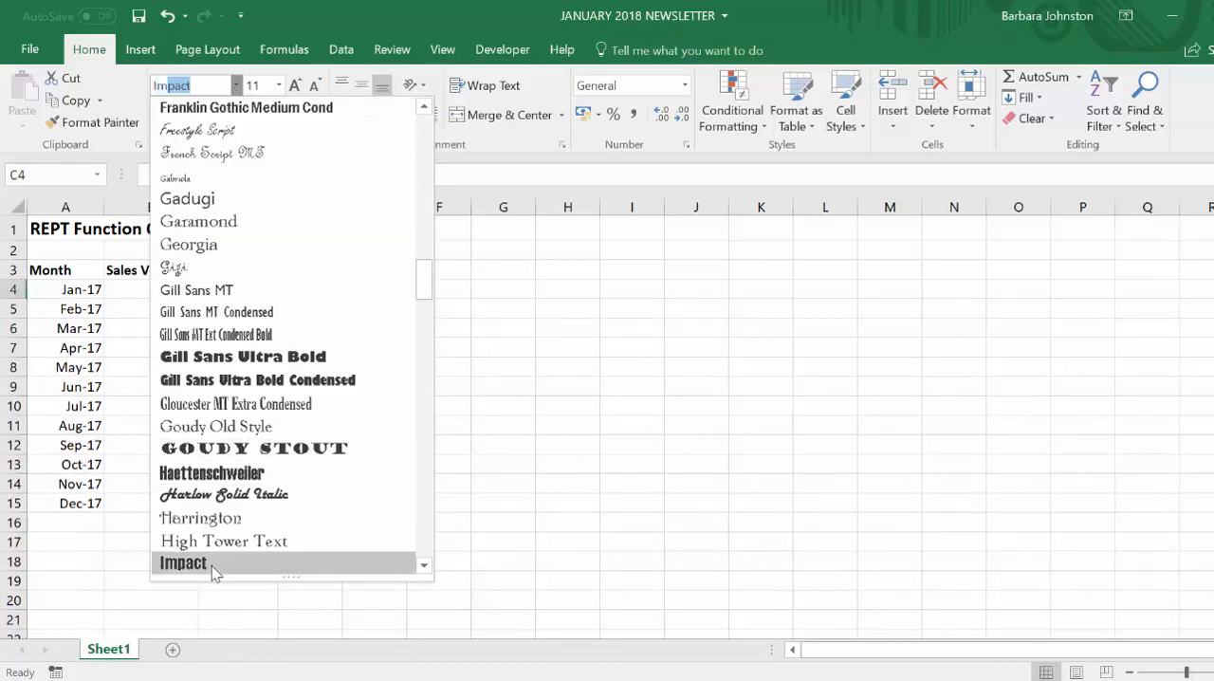
left_click(212, 566)
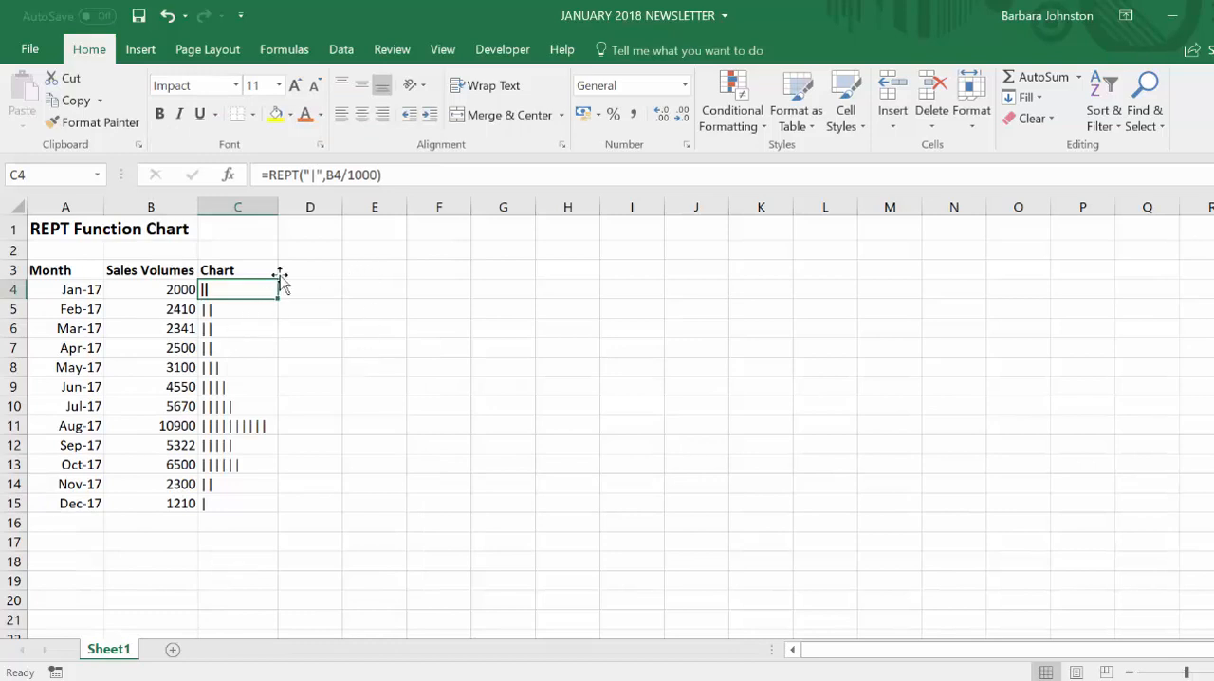
left_click(308, 116)
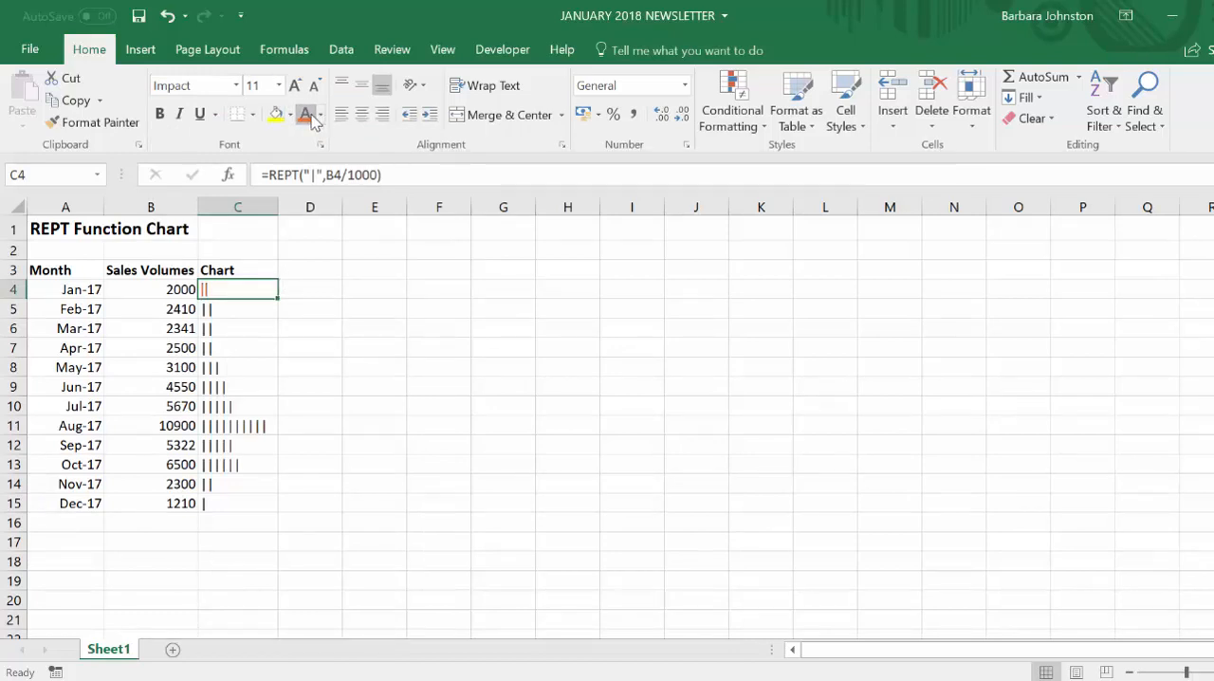
double_click(278, 299)
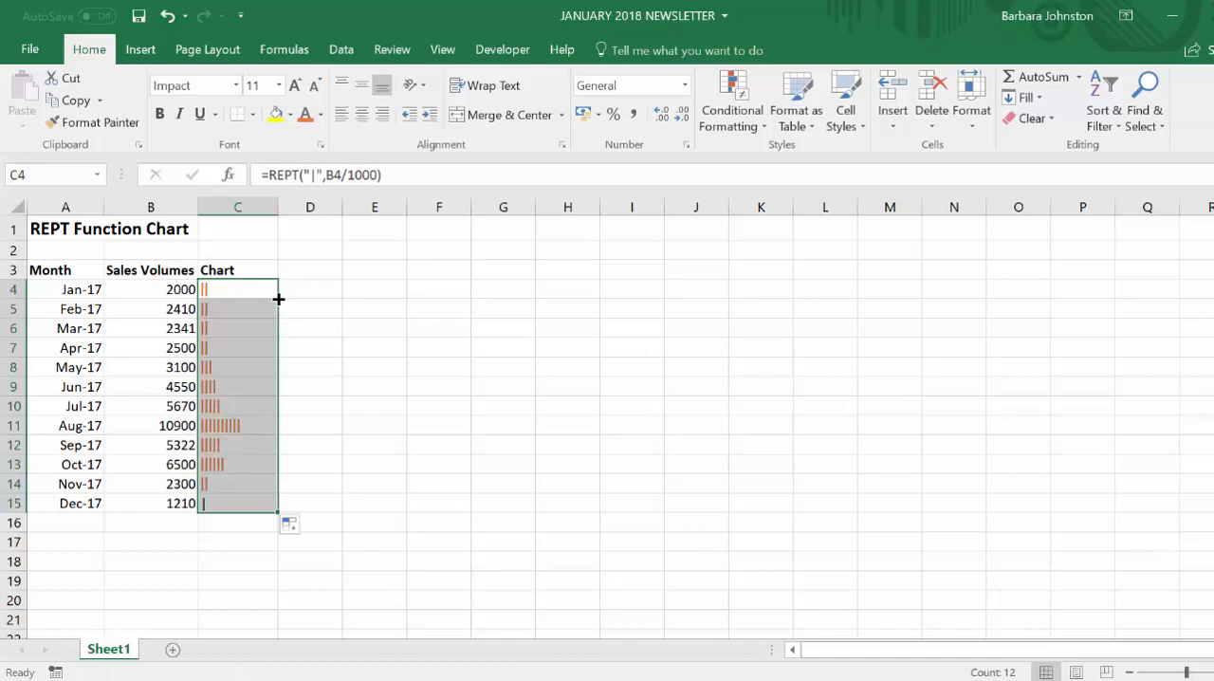
- Narrow column C slightly, keeping it wider than the August bar, and reselect the January bar in C4
mouse_move(279, 206)
left_mouse_down()
mouse_move(244, 206)
mouse_move(280, 205)
left_mouse_up()
left_click(327, 347)
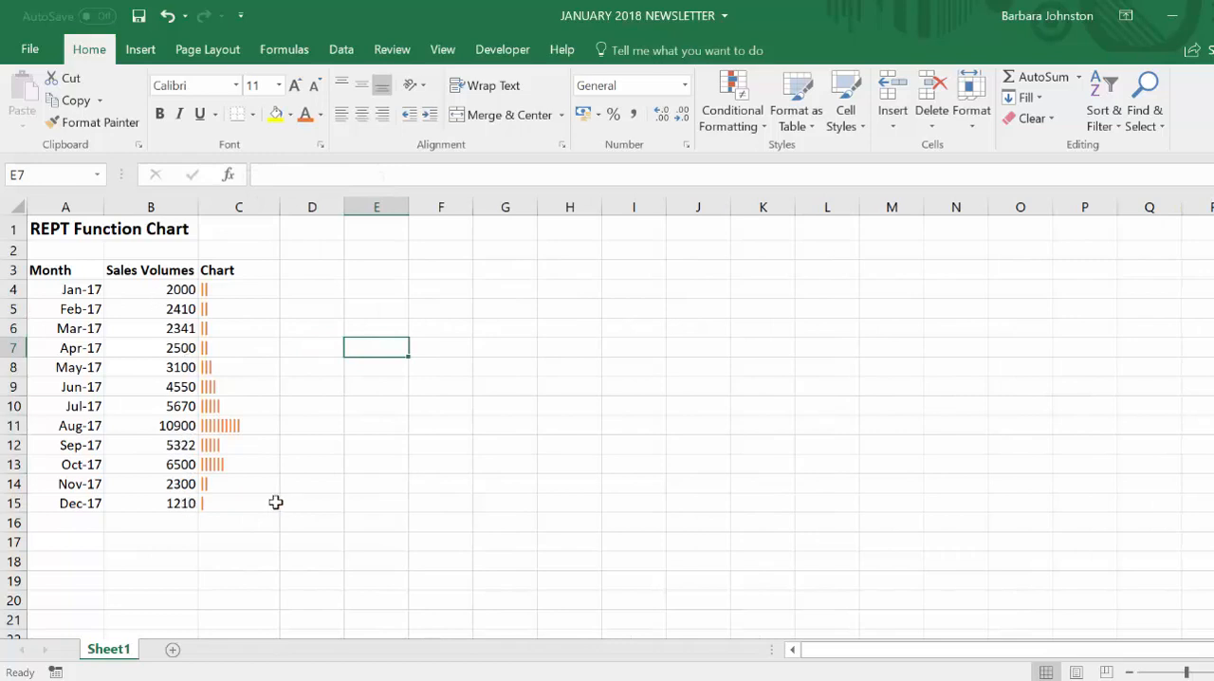
left_click(236, 287)
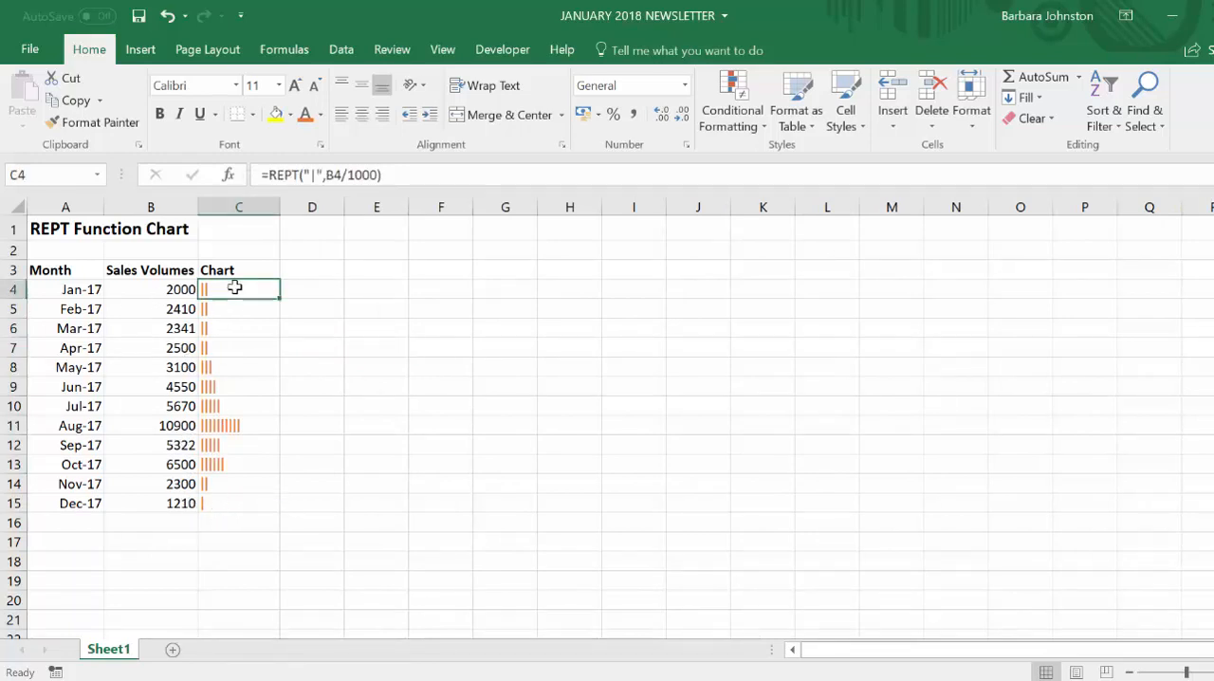
left_click_drag(277, 206, 269, 207)
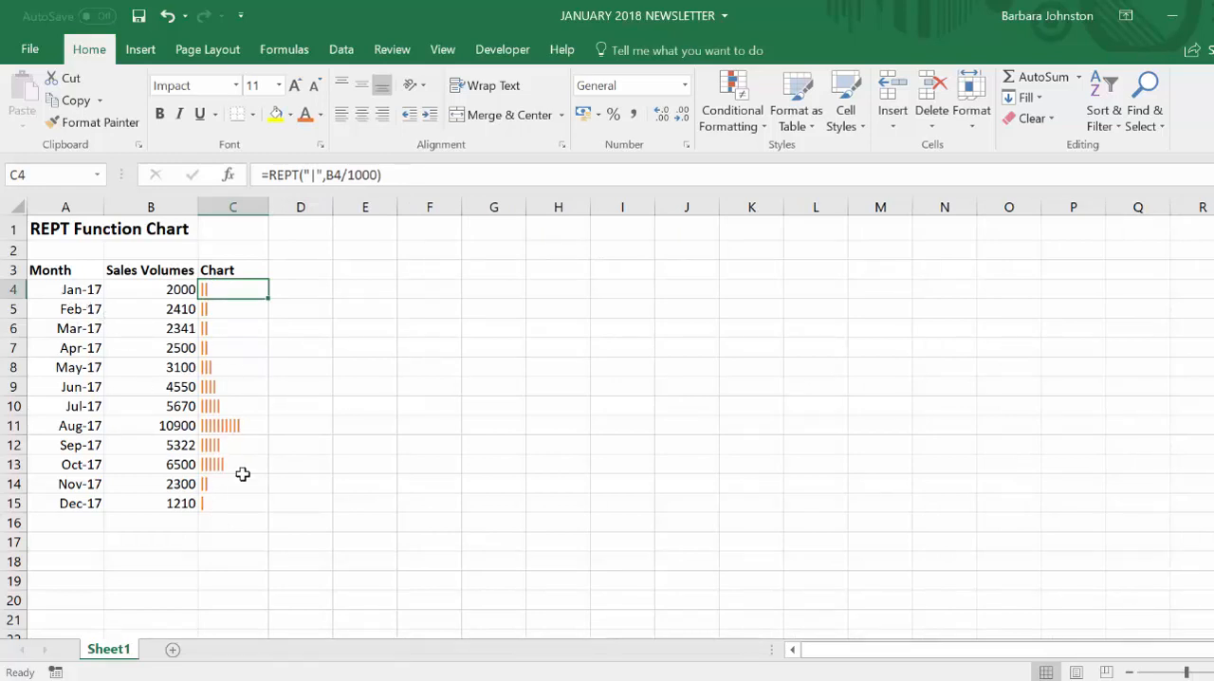
left_click(250, 325)
left_click(244, 291)
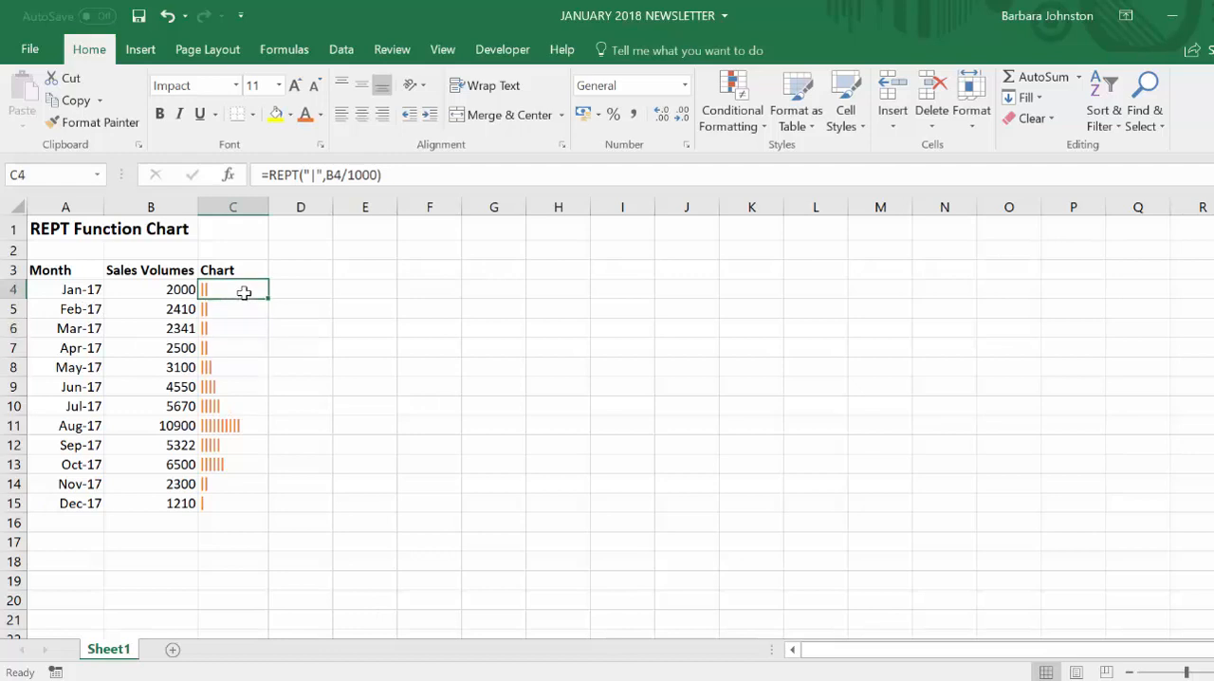